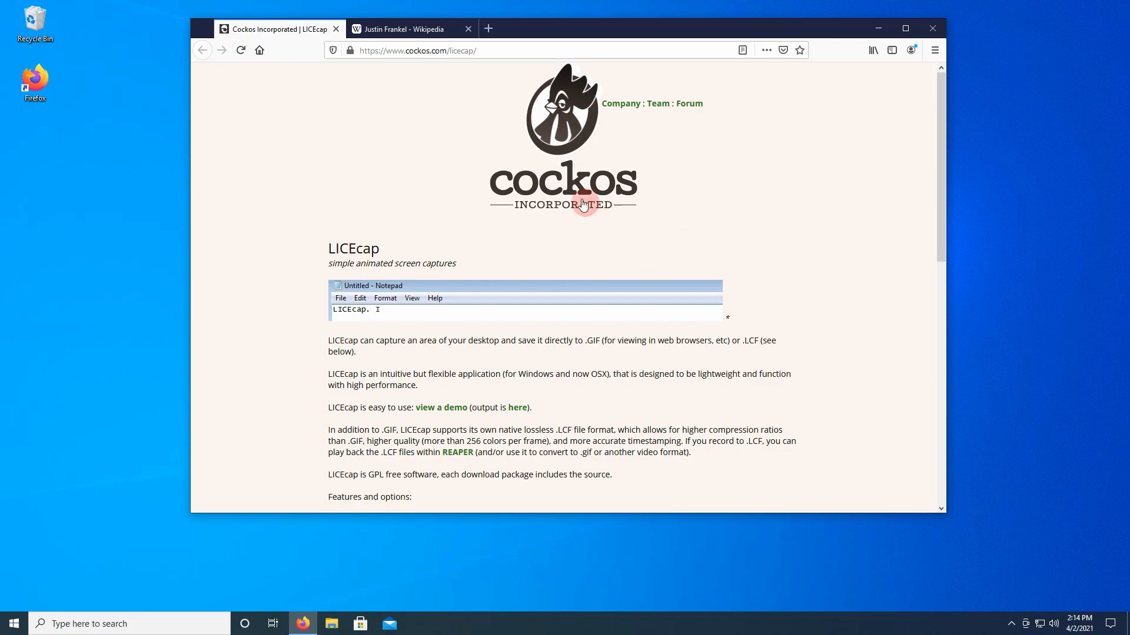
Look through the Justin Frankel Wikipedia article, from the introduction to the section on AOL
{"action": "left_click", "coordinate": [447, 34]}
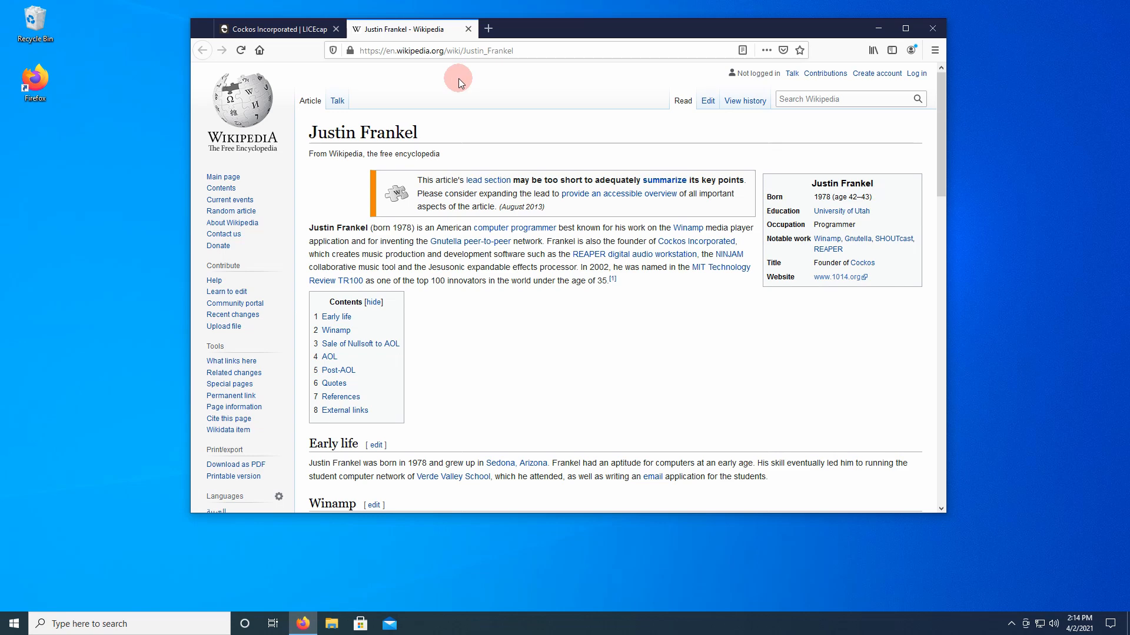
{"action": "scroll", "coordinate": [458, 78], "scroll_direction": "down", "scroll_amount": 1}
{"action": "scroll", "coordinate": [458, 79], "scroll_direction": "down", "scroll_amount": 1}
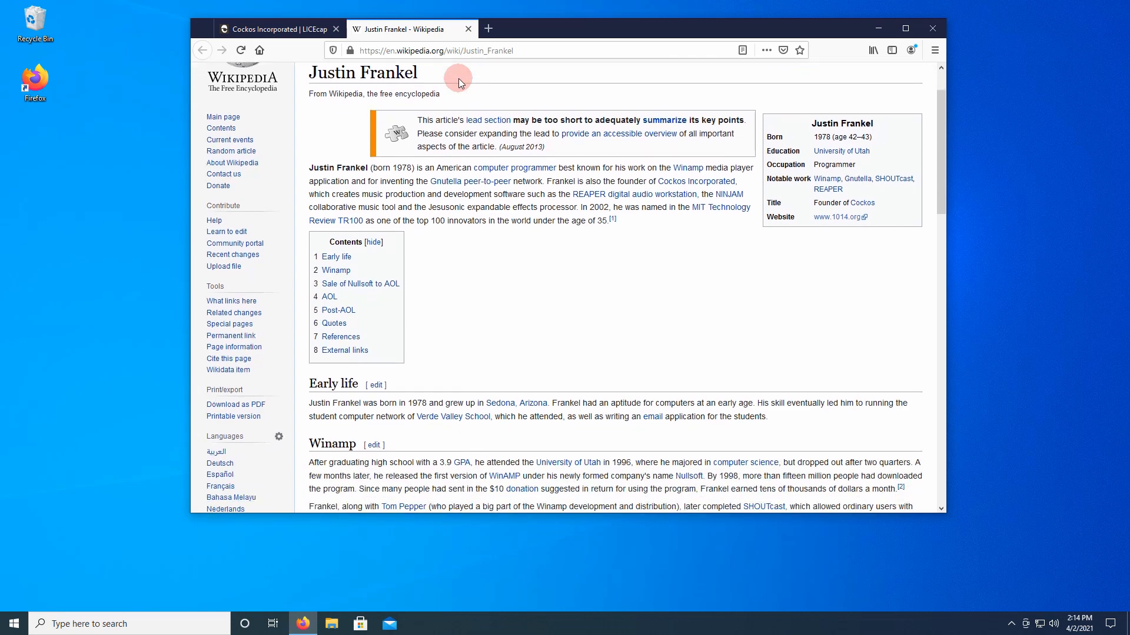
{"action": "scroll", "coordinate": [457, 79], "scroll_direction": "down", "scroll_amount": 1}
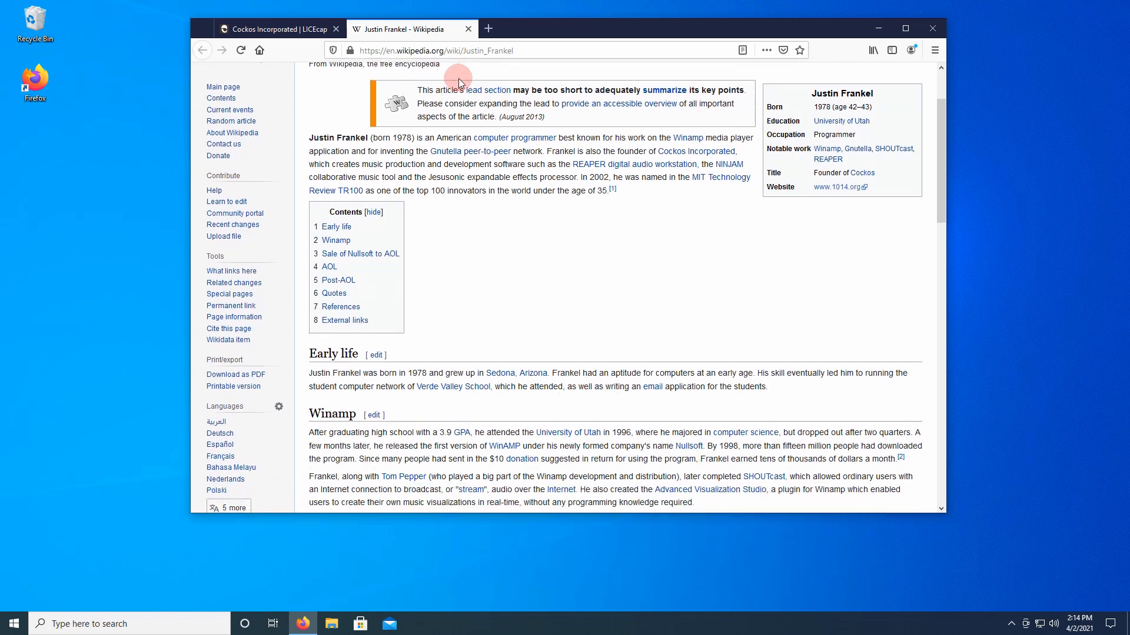
{"action": "scroll", "coordinate": [458, 79], "scroll_direction": "down", "scroll_amount": 1}
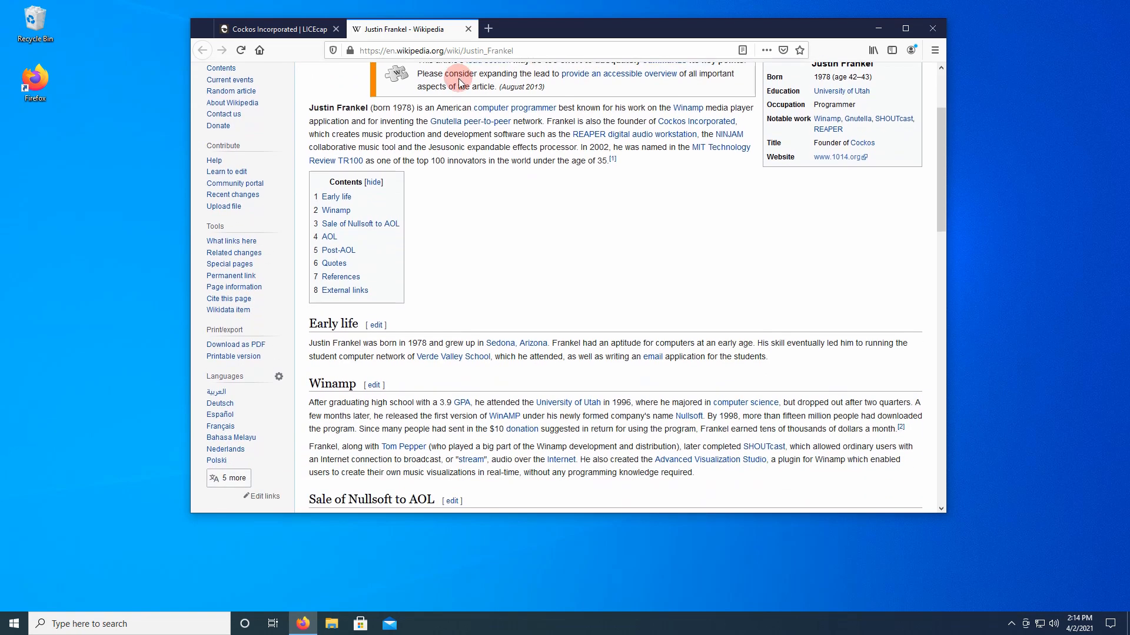
{"action": "scroll", "coordinate": [459, 81], "scroll_direction": "down", "scroll_amount": 1}
{"action": "scroll", "coordinate": [458, 78], "scroll_direction": "down", "scroll_amount": 1}
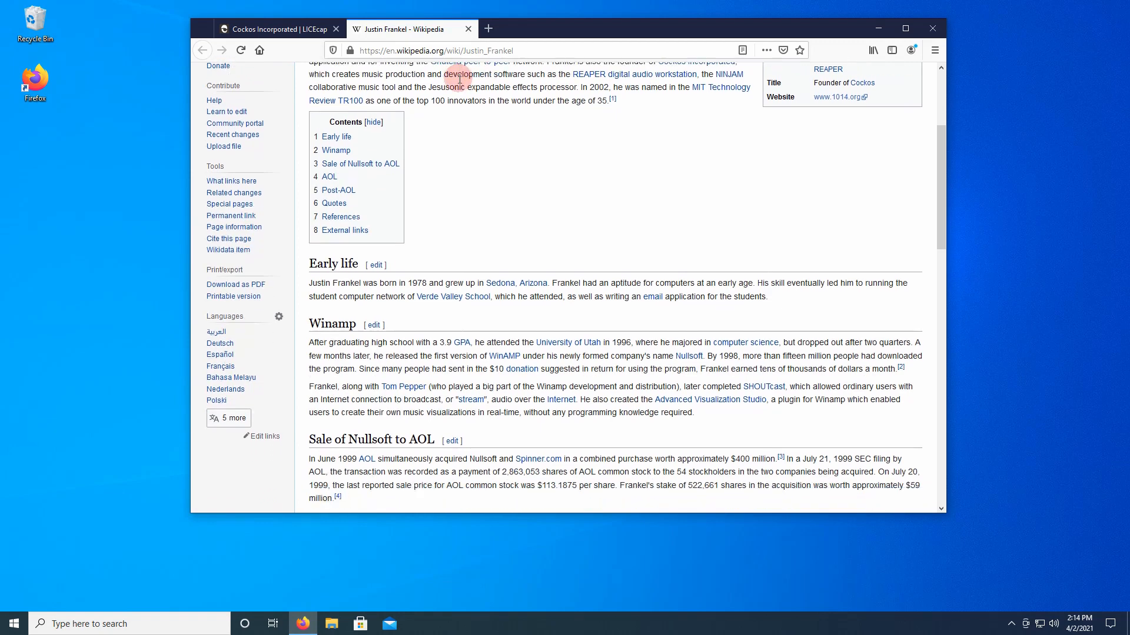
{"action": "scroll", "coordinate": [459, 79], "scroll_direction": "down", "scroll_amount": 1}
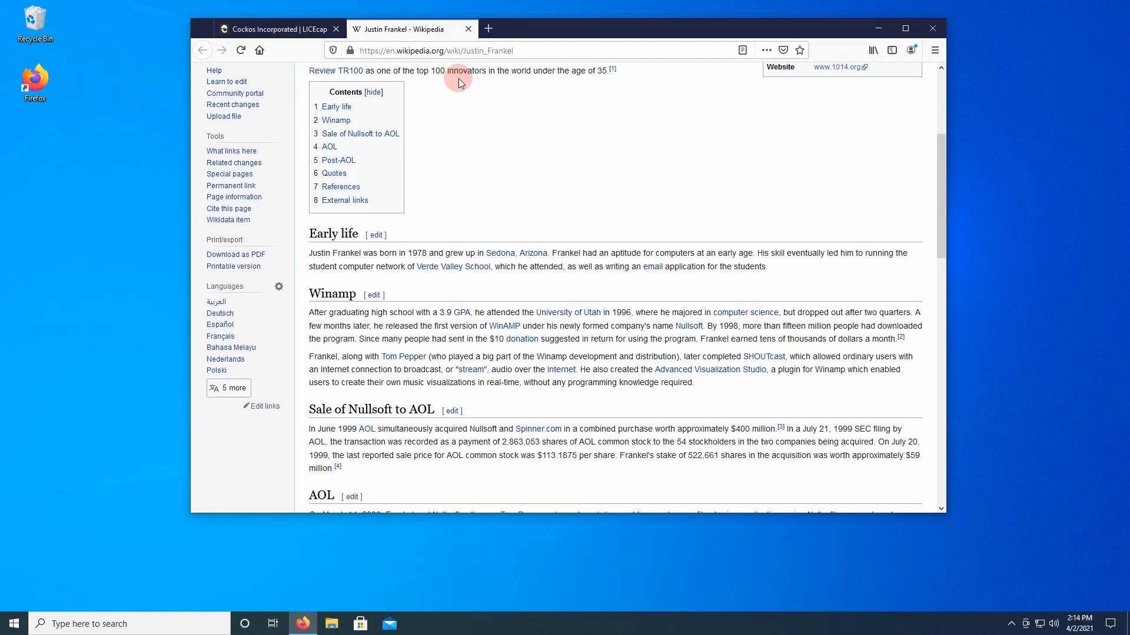
{"action": "scroll", "coordinate": [457, 78], "scroll_direction": "down", "scroll_amount": 1}
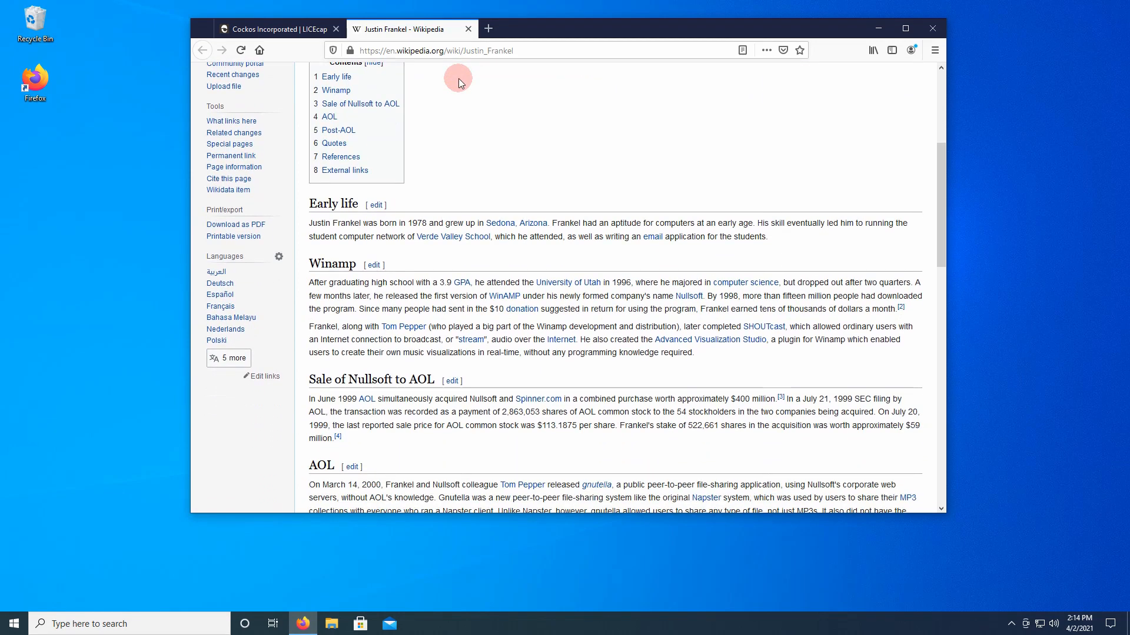
Download the LICEcap v1.28 for Windows installer from the download section of the Cockos LICEcap page
{"action": "left_click", "coordinate": [266, 31]}
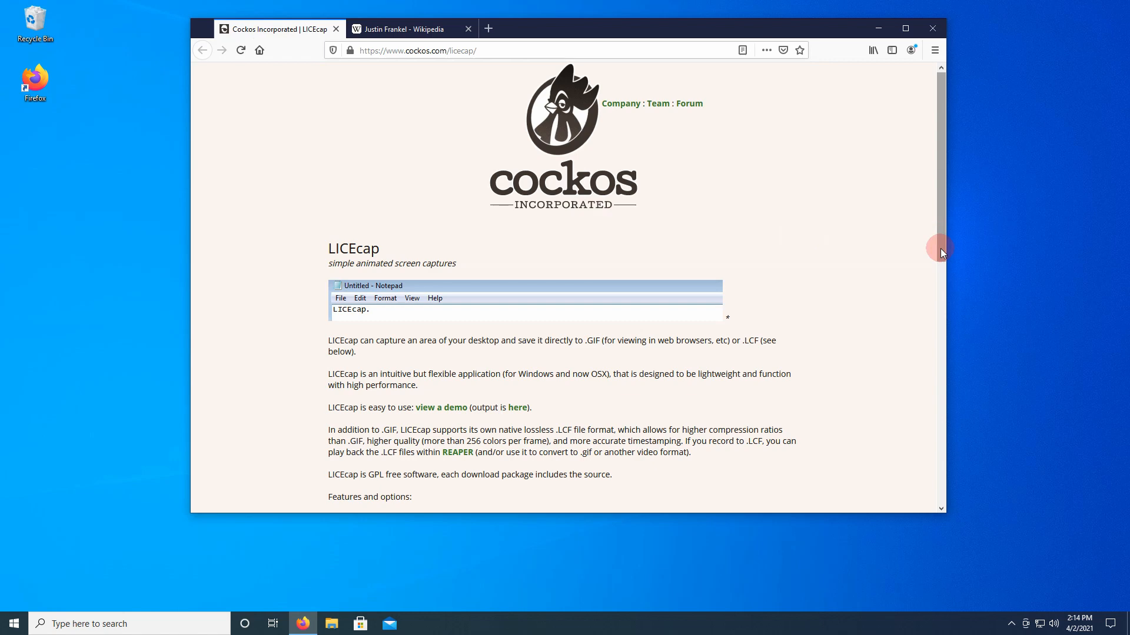
{"action": "left_click_drag", "start_coordinate": [941, 248], "coordinate": [912, 511]}
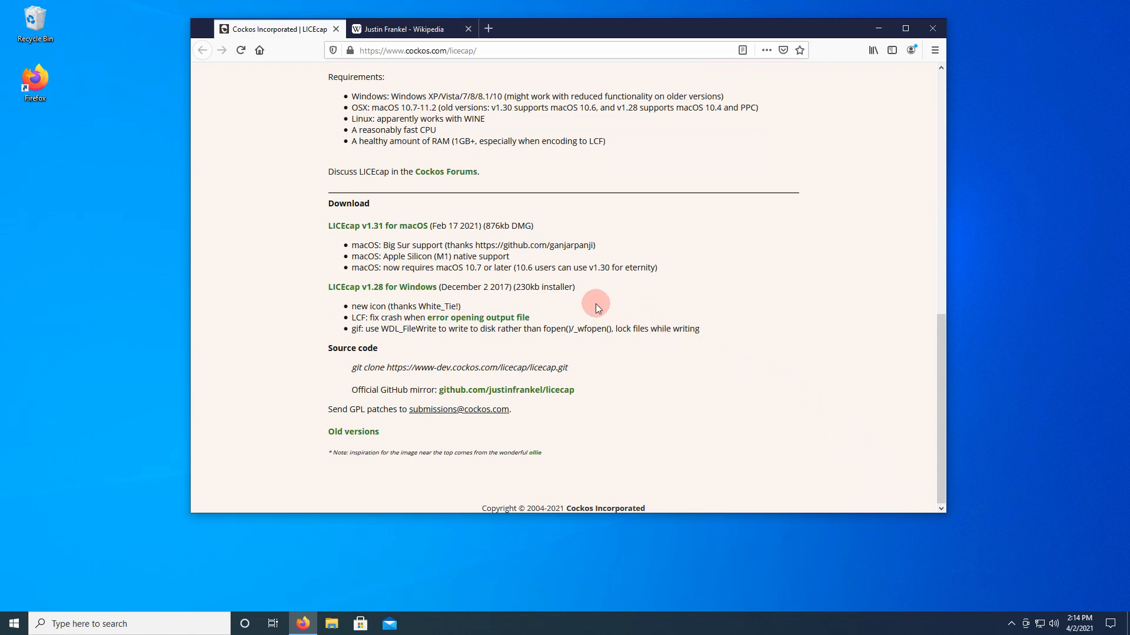
{"action": "left_click", "coordinate": [420, 294]}
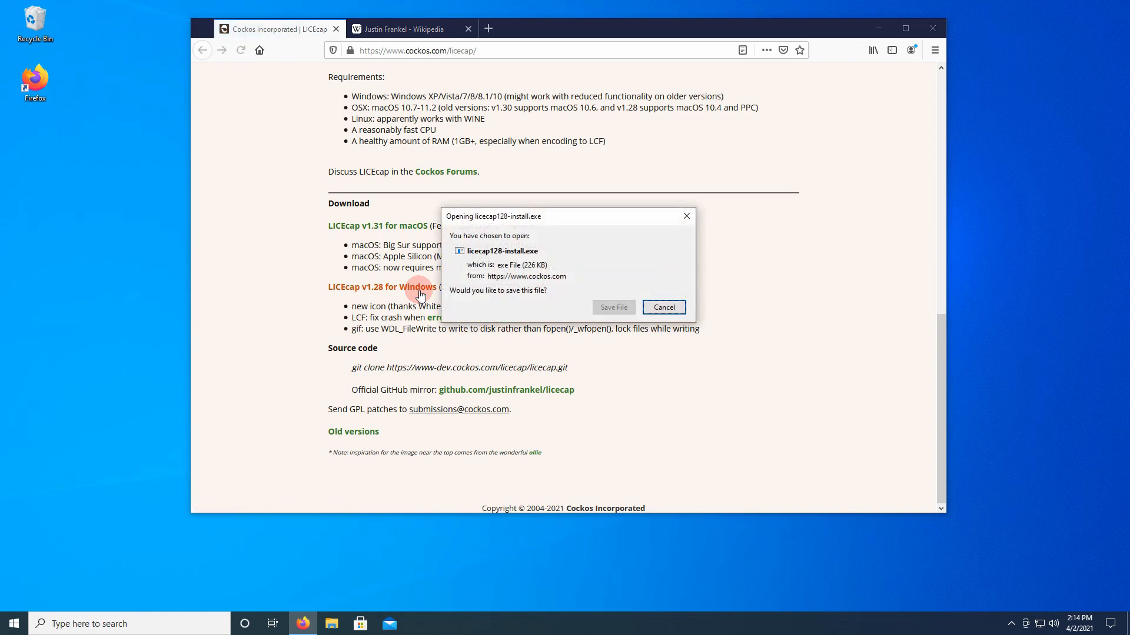
{"action": "left_click", "coordinate": [611, 310]}
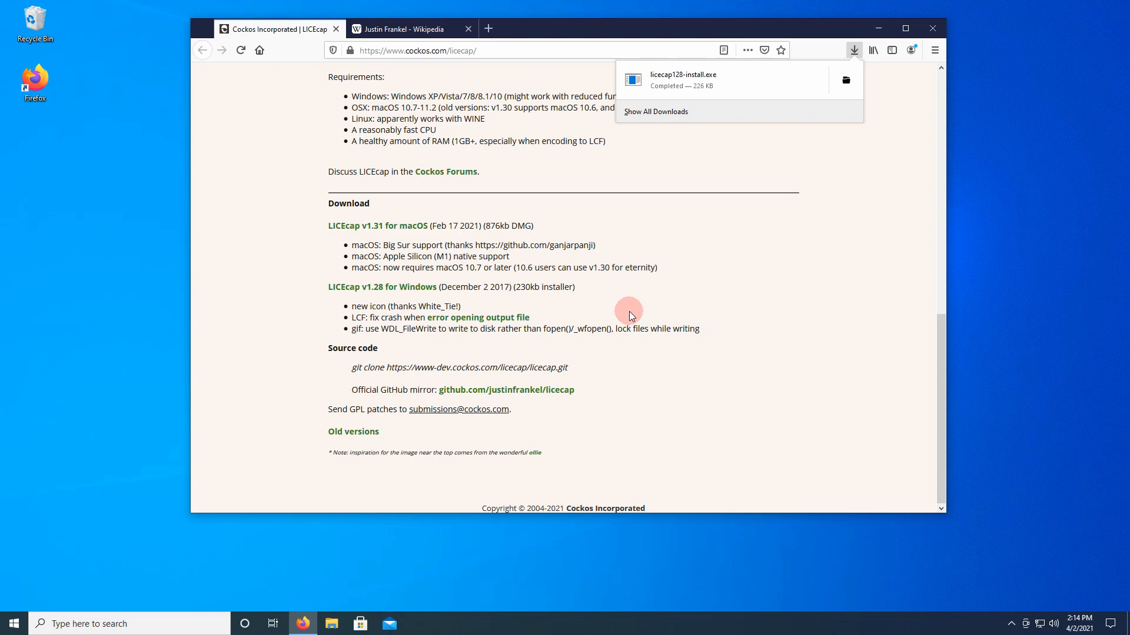
Show the downloaded licecap128-install file in its folder, run it as administrator and allow it to make changes
{"action": "left_click", "coordinate": [845, 82]}
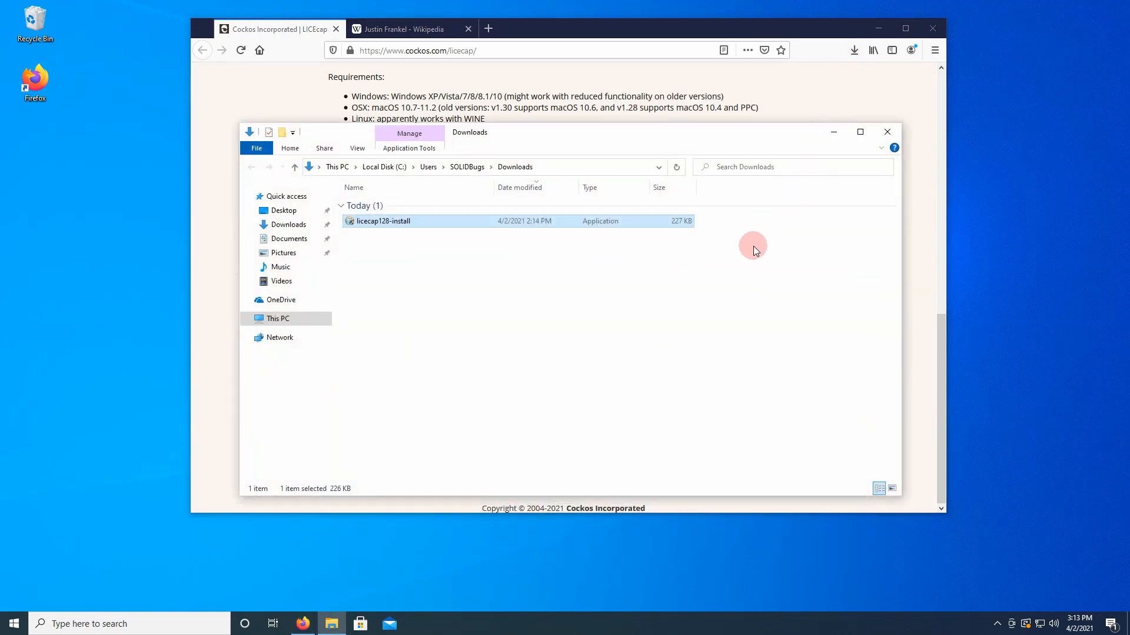
{"action": "right_click", "coordinate": [641, 229]}
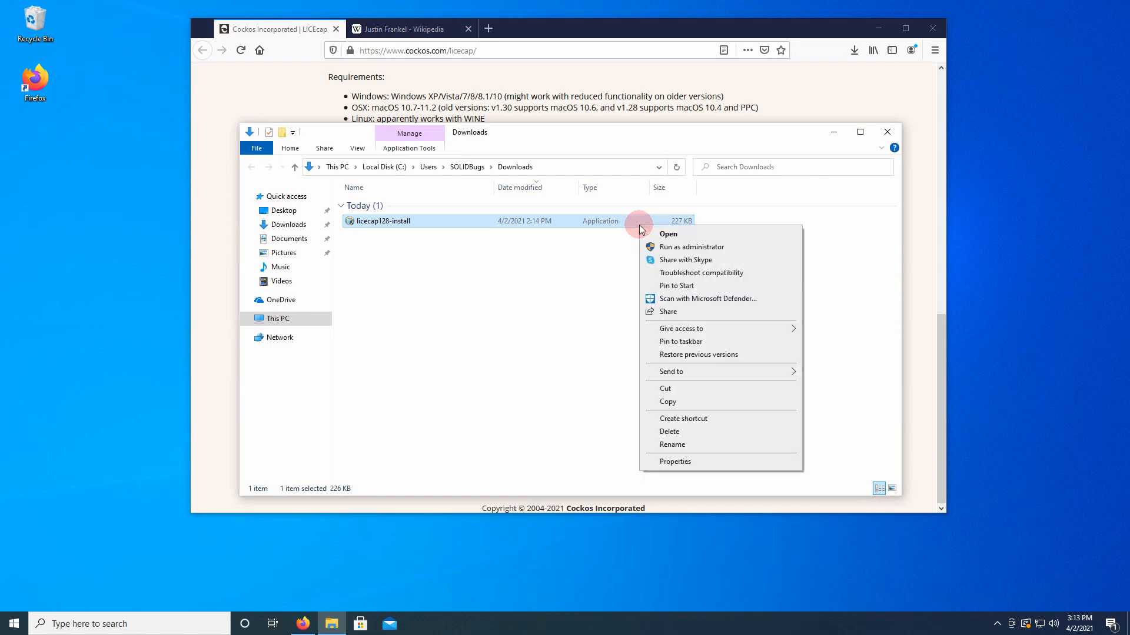
{"action": "left_click", "coordinate": [742, 247]}
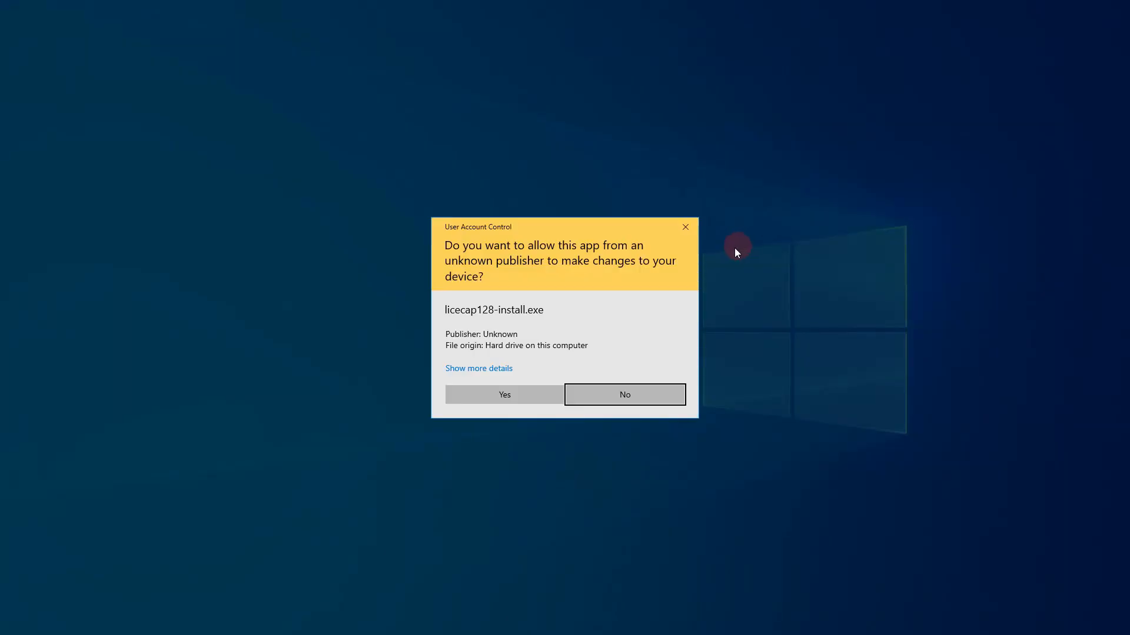
{"action": "left_click", "coordinate": [549, 396]}
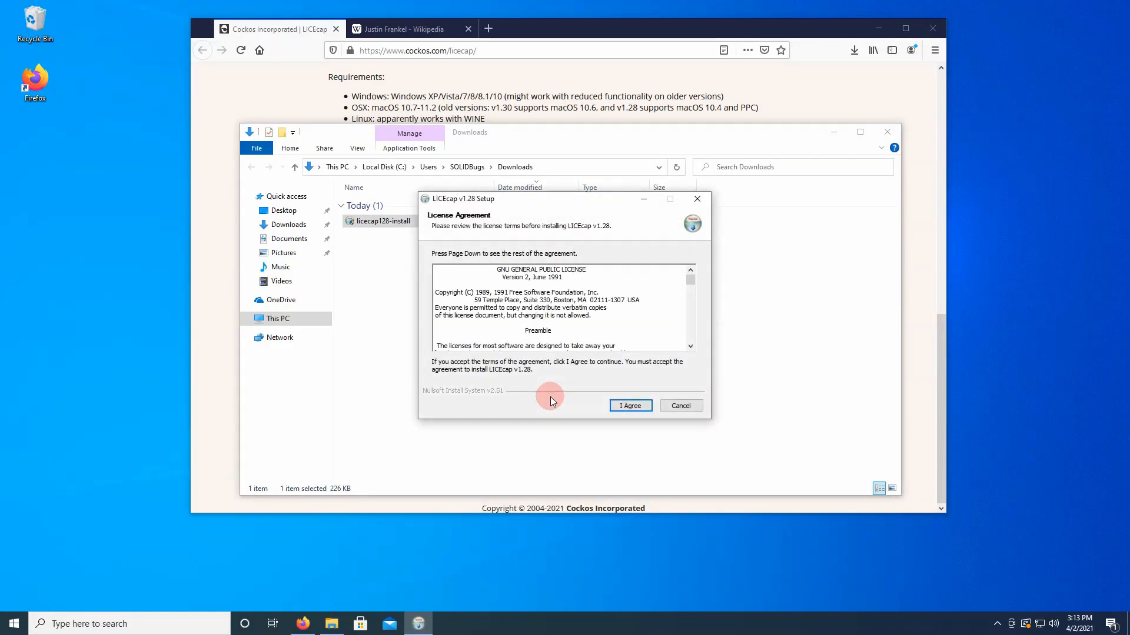
Accept the license and install LICEcap with the default components and destination folder, then close the setup
{"action": "left_click", "coordinate": [648, 405]}
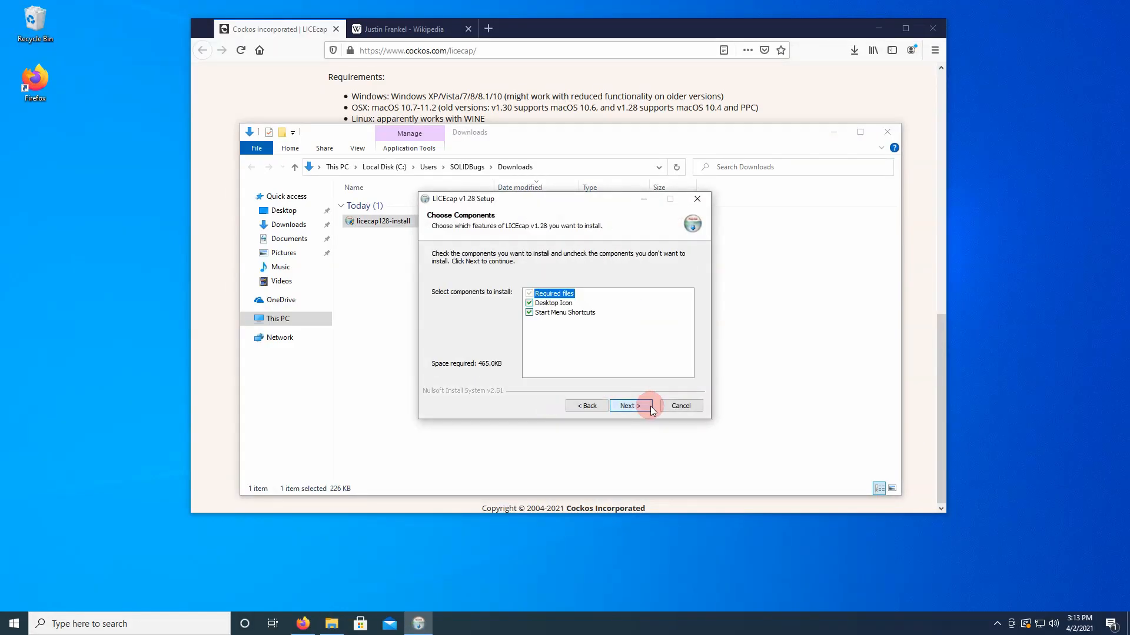
{"action": "left_click", "coordinate": [630, 405]}
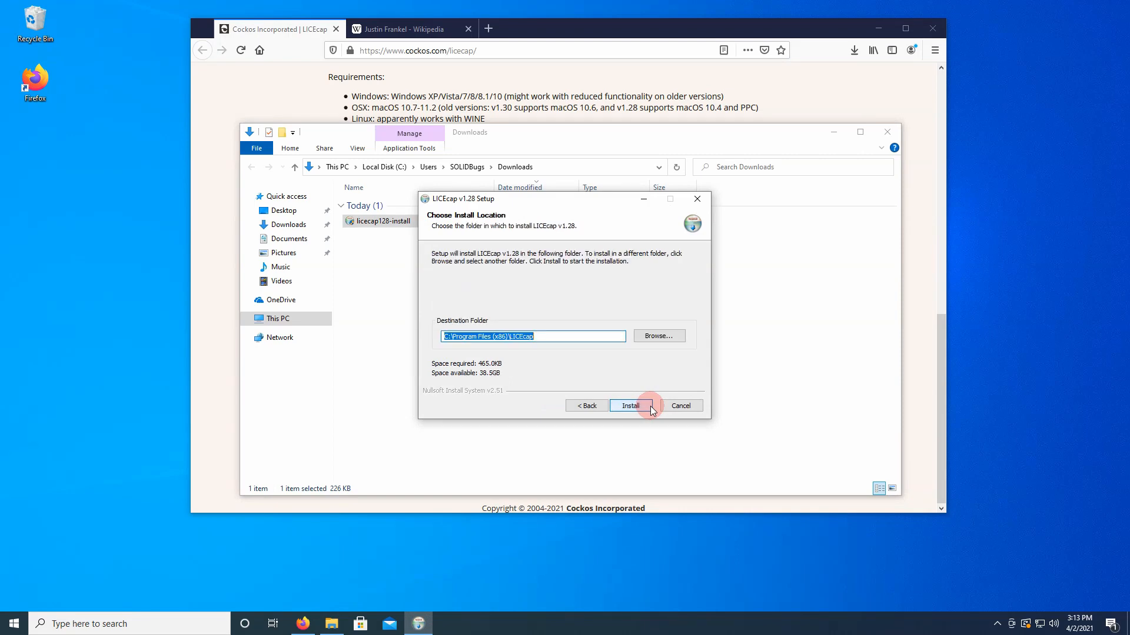
{"action": "left_click", "coordinate": [630, 406]}
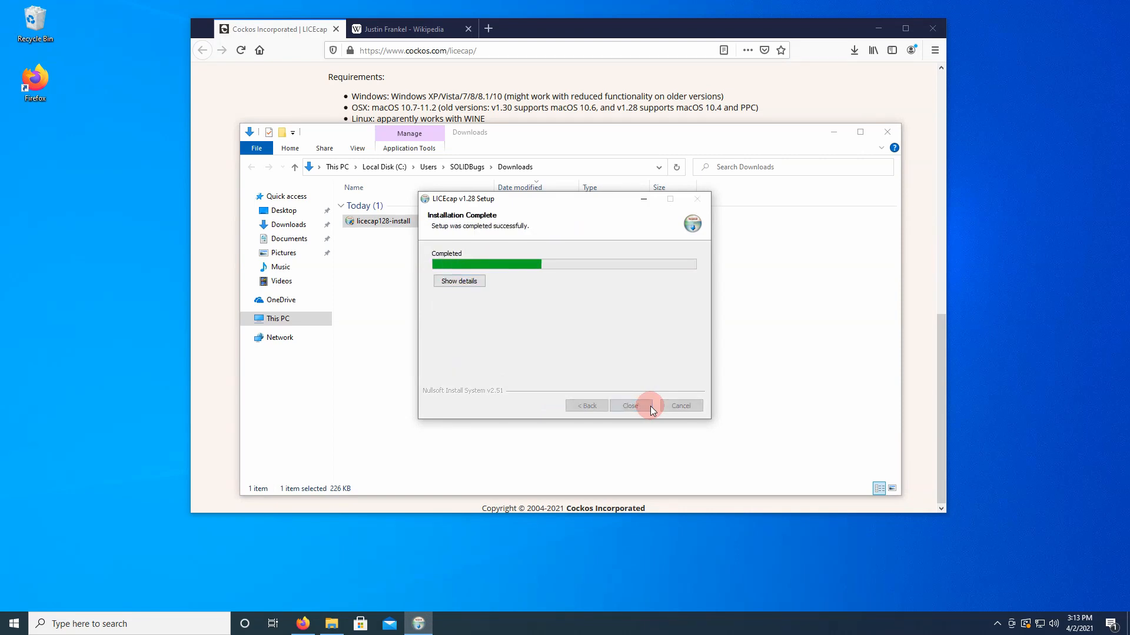
{"action": "left_click", "coordinate": [651, 406]}
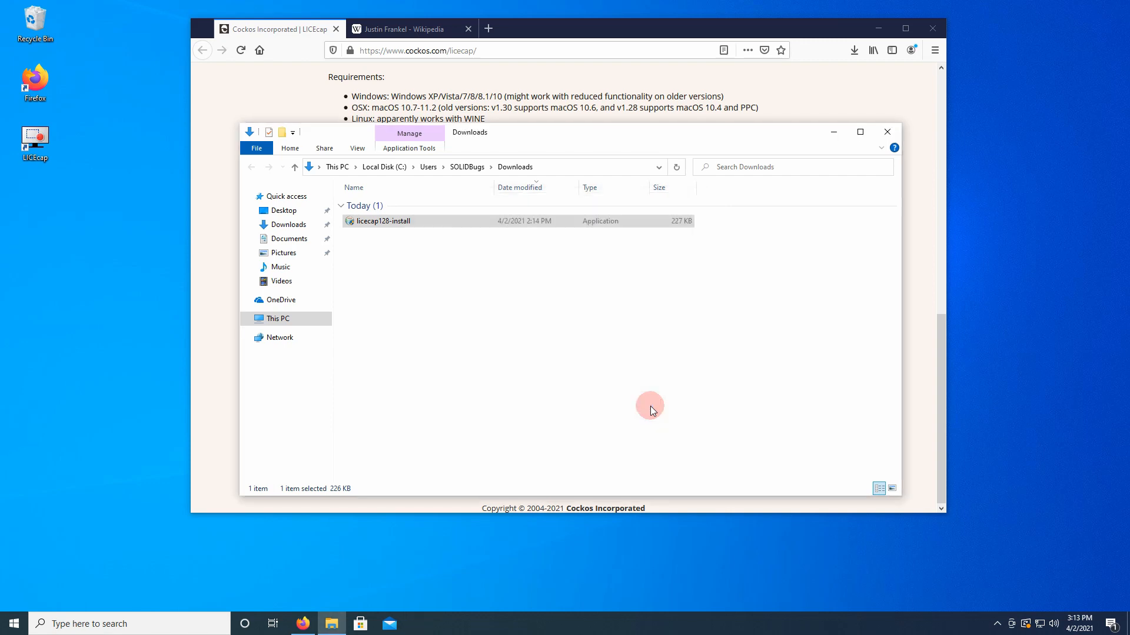
Close the Downloads folder window and exit Firefox, closing both tabs
{"action": "left_click", "coordinate": [888, 133]}
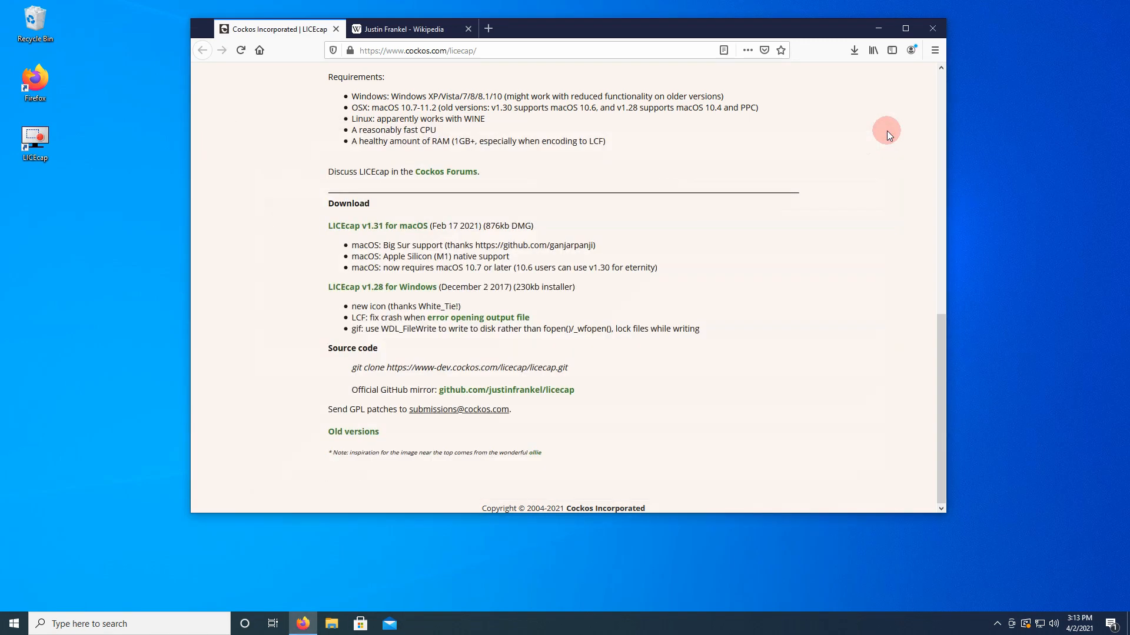
{"action": "left_click", "coordinate": [937, 31]}
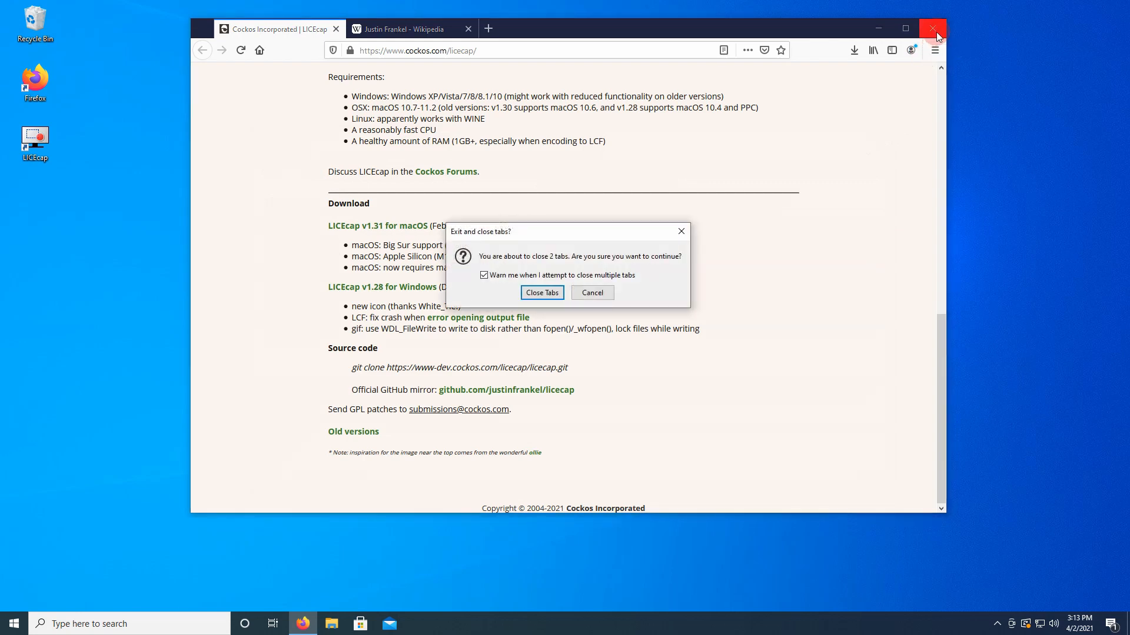
{"action": "left_click", "coordinate": [836, 118]}
{"action": "left_click", "coordinate": [553, 294]}
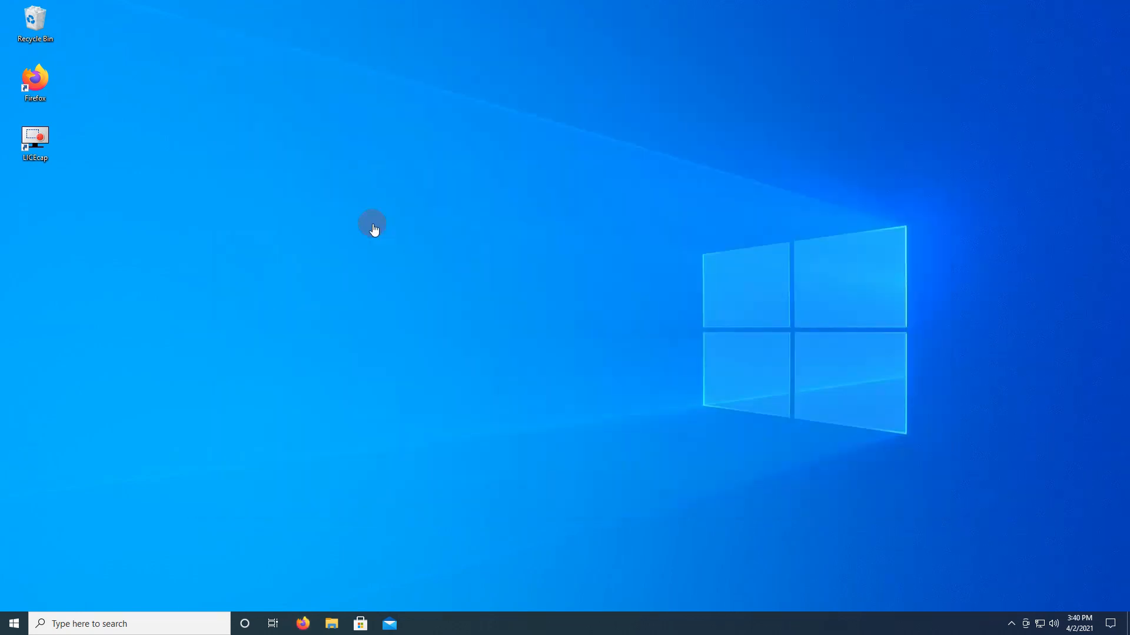
Search for mspaint, open Paint and move its window clear of the desktop icons
{"action": "left_click", "coordinate": [14, 626]}
{"action": "type", "text": "msp"}
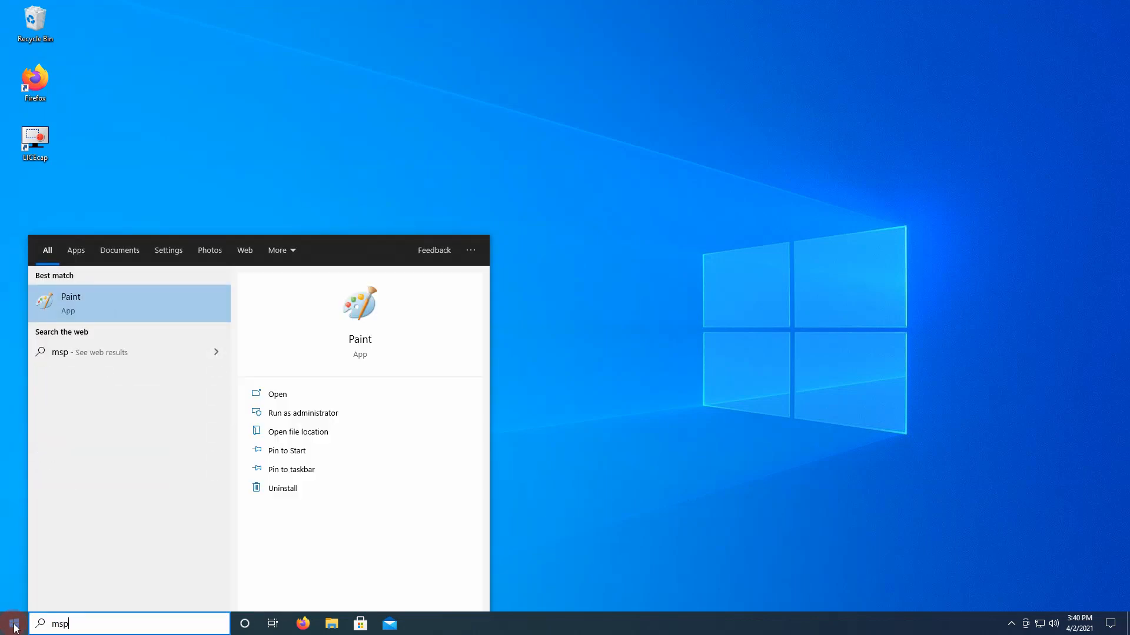
{"action": "type", "text": "aint"}
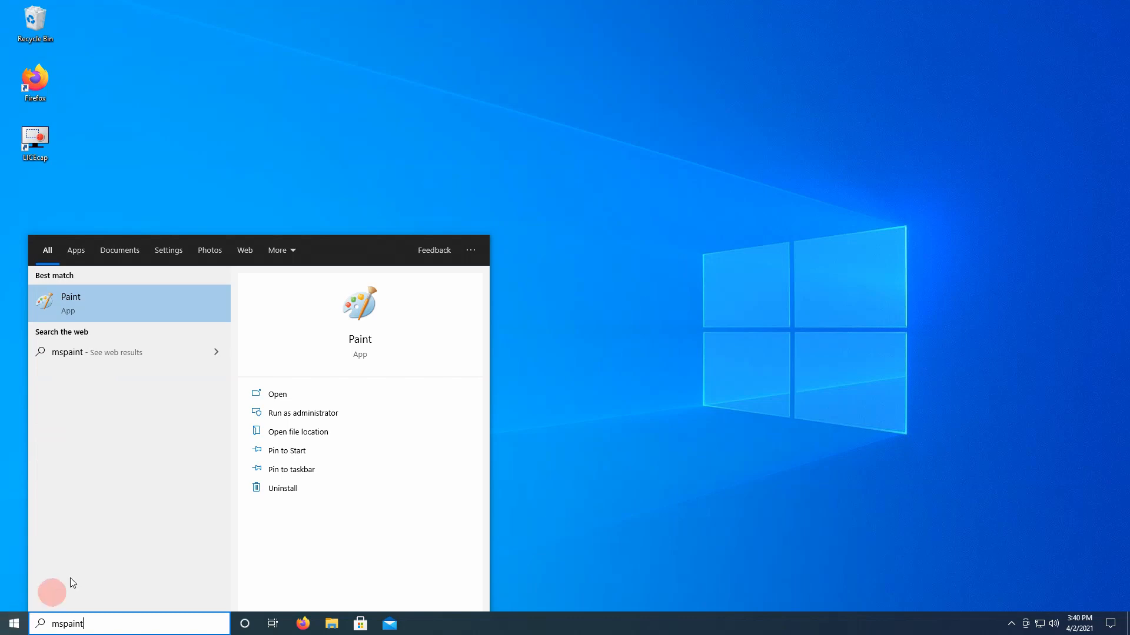
{"action": "left_click", "coordinate": [368, 344]}
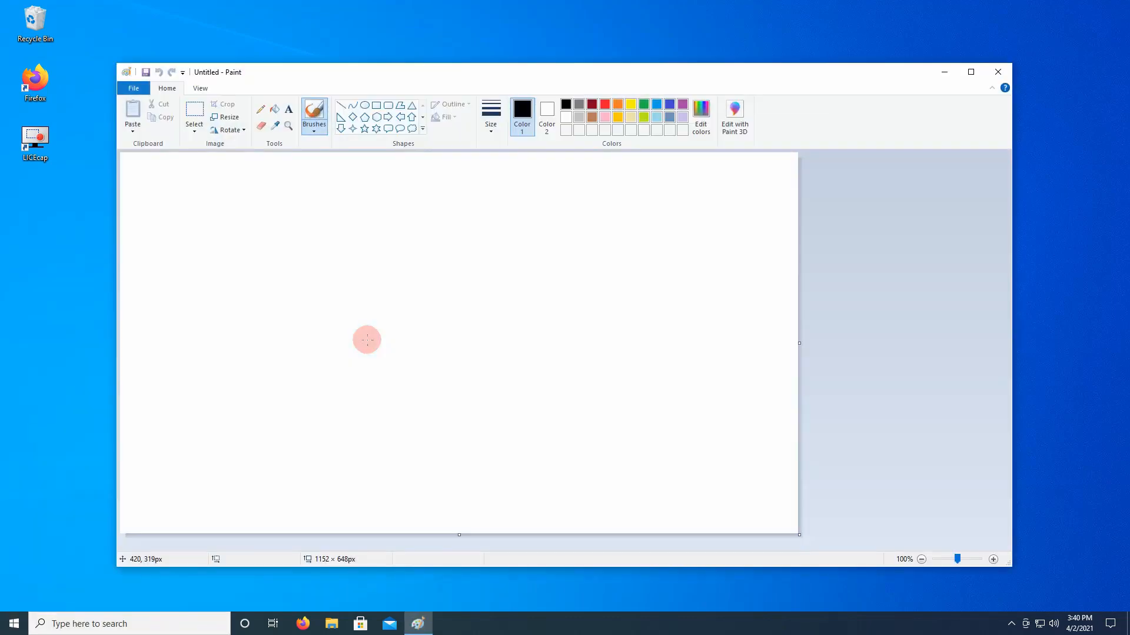
{"action": "left_click_drag", "start_coordinate": [424, 69], "coordinate": [476, 64]}
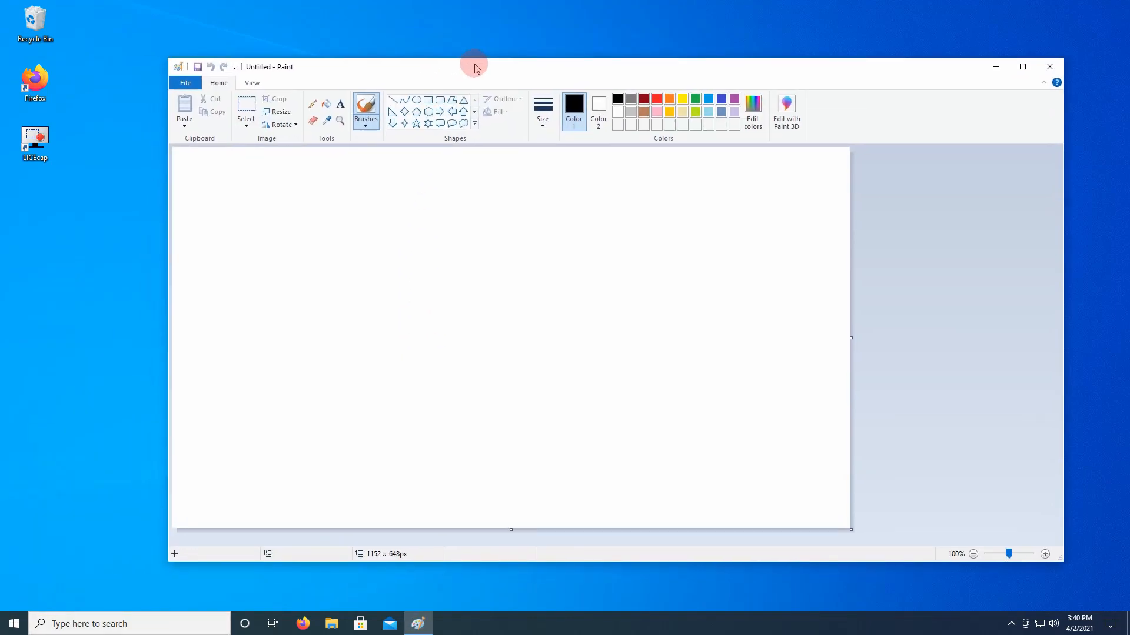
Launch LICEcap and position its capture frame over the upper-left part of the Paint window
{"action": "double_click", "coordinate": [36, 138]}
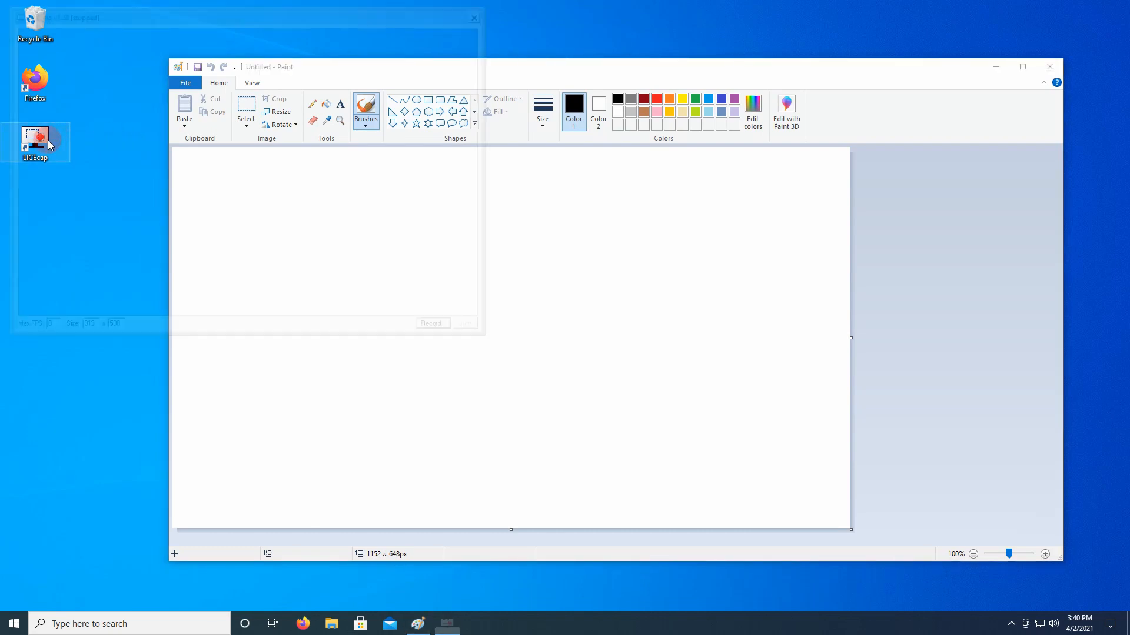
{"action": "mouse_move", "coordinate": [246, 13]}
{"action": "left_mouse_down"}
{"action": "mouse_move", "coordinate": [312, 91]}
{"action": "mouse_move", "coordinate": [459, 190]}
{"action": "mouse_move", "coordinate": [373, 180]}
{"action": "mouse_move", "coordinate": [357, 152]}
{"action": "left_mouse_up"}
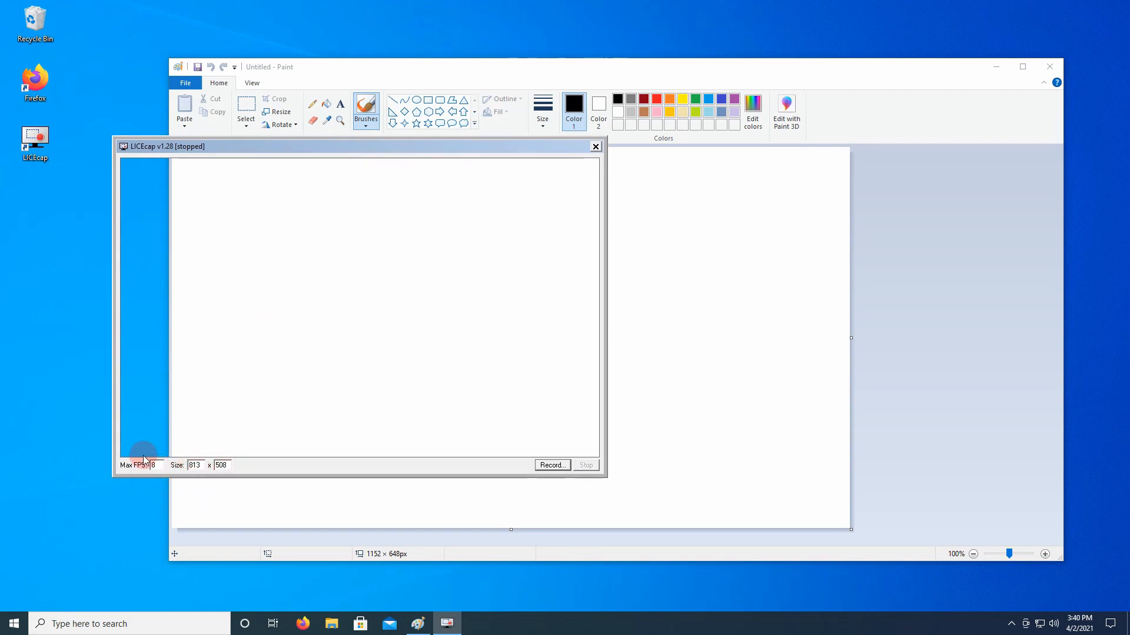
{"action": "left_click_drag", "start_coordinate": [327, 156], "coordinate": [367, 48]}
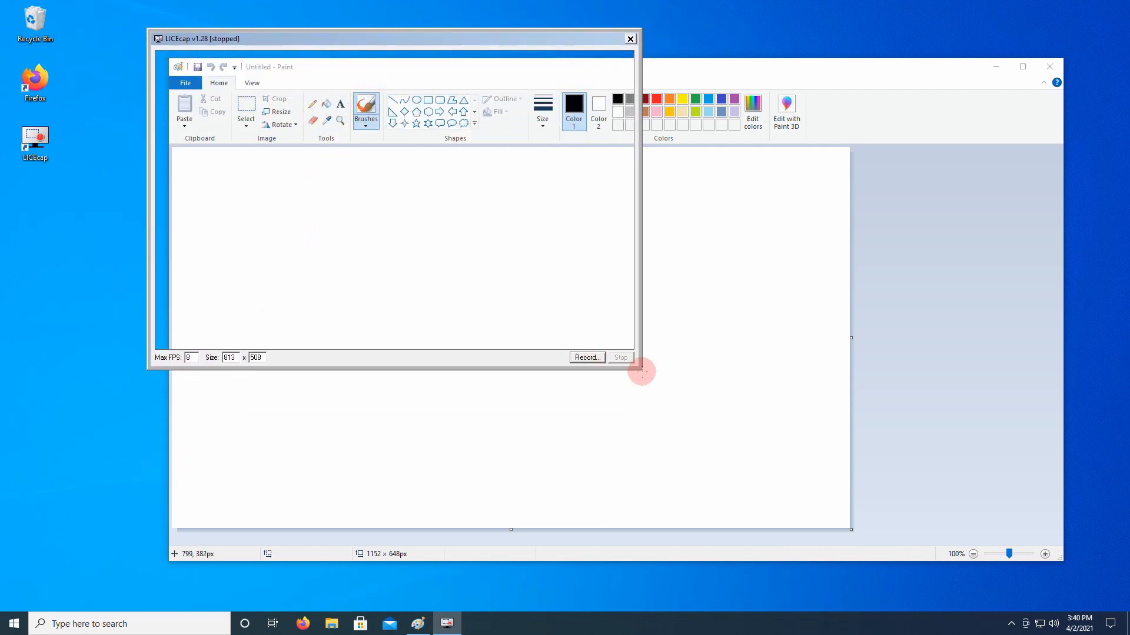
Enlarge the LICEcap capture frame to about 1009 x 637 and shrink the Paint canvas to about 862 × 413 px so it fits inside
{"action": "left_click_drag", "start_coordinate": [639, 368], "coordinate": [755, 445]}
{"action": "left_click_drag", "start_coordinate": [849, 528], "coordinate": [676, 389]}
{"action": "left_click", "coordinate": [629, 44]}
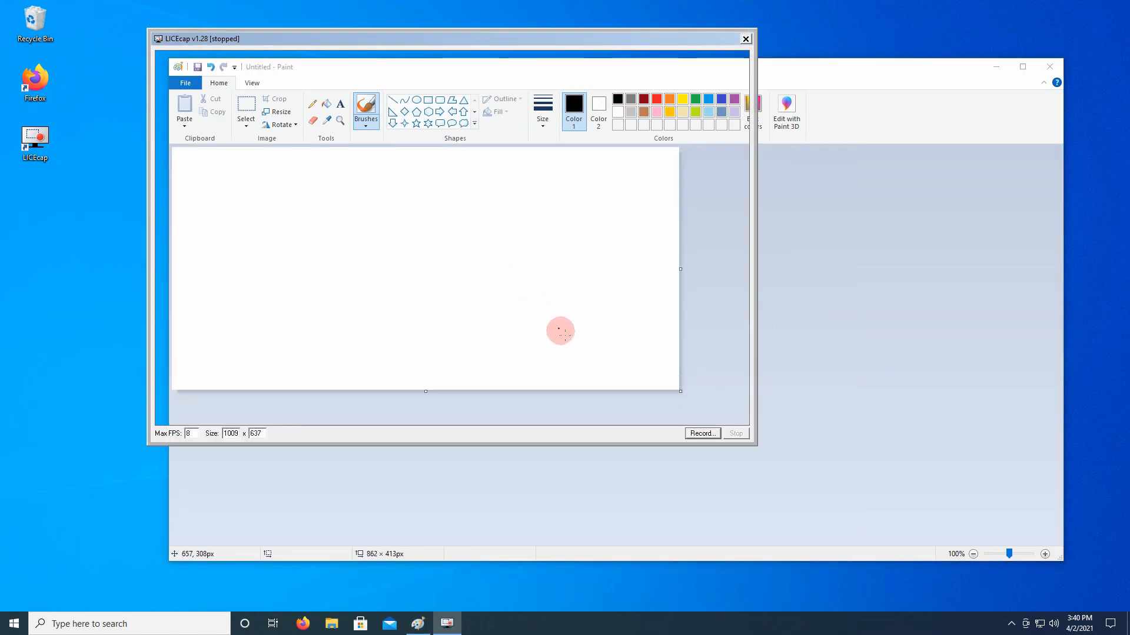
Start setting up a recording, choosing the Desktop as save location and Tutorial as the GIF file name
{"action": "left_click", "coordinate": [702, 434]}
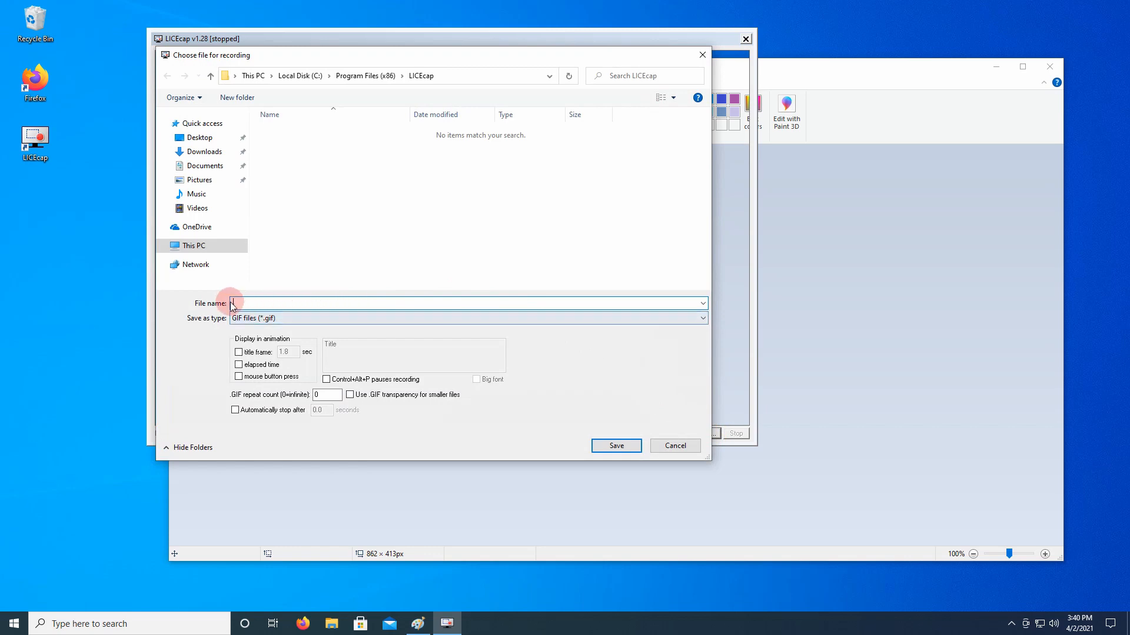
{"action": "left_click", "coordinate": [211, 141]}
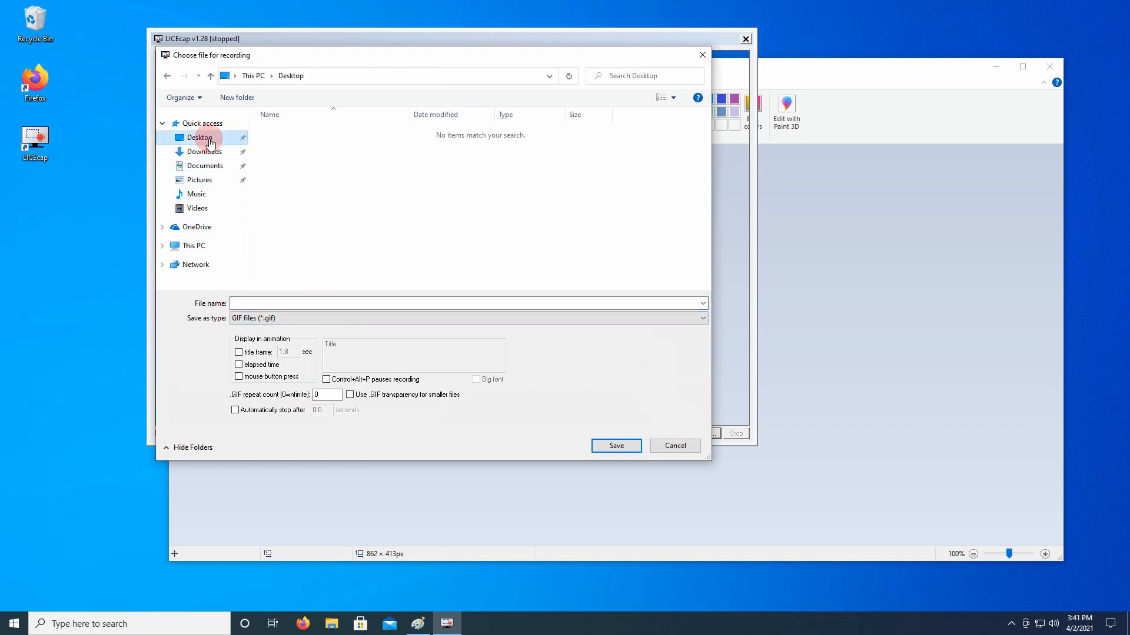
{"action": "left_click", "coordinate": [423, 304]}
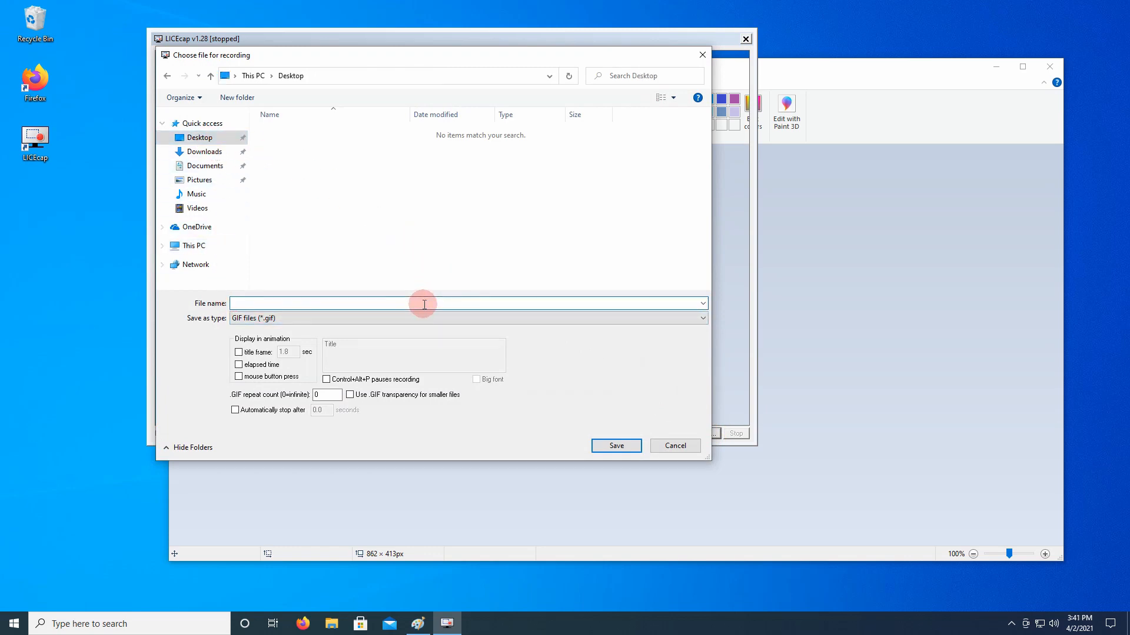
{"action": "type", "text": "Tutorial"}
Enable the title frame for the GIF and replace its title text with "How to draw"
{"action": "left_click", "coordinate": [238, 353]}
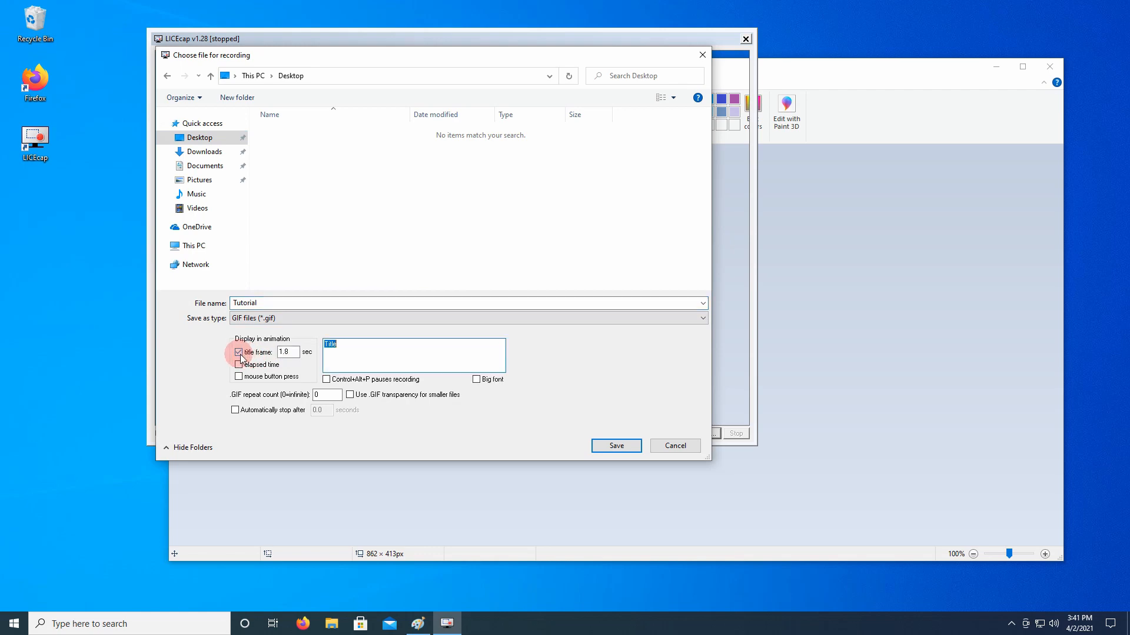
{"action": "left_click", "coordinate": [378, 351]}
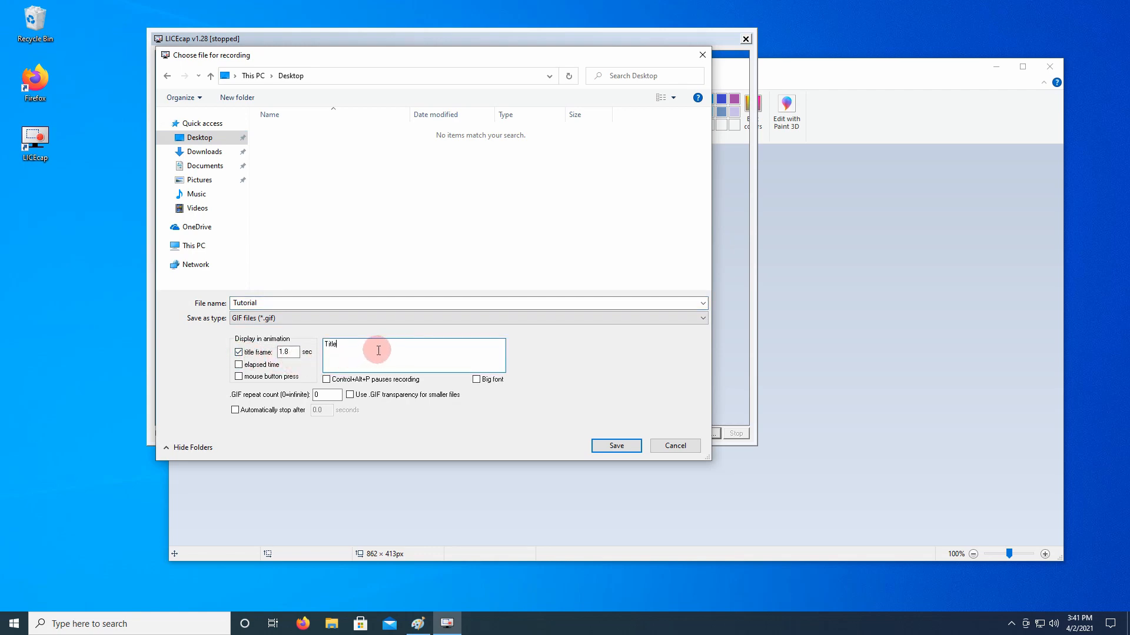
{"action": "double_click", "coordinate": [379, 351]}
{"action": "type", "text": "How to draw"}
Enable the elapsed time and mouse button press displays, the big font, and GIF transparency for smaller files
{"action": "left_click", "coordinate": [242, 371]}
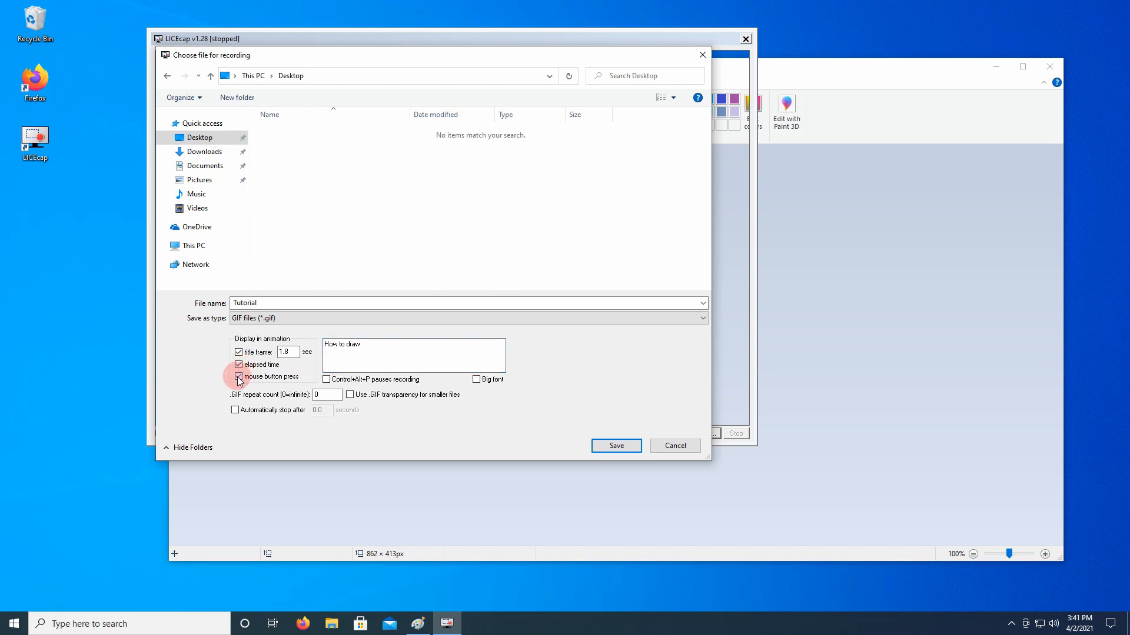
{"action": "left_click", "coordinate": [239, 377]}
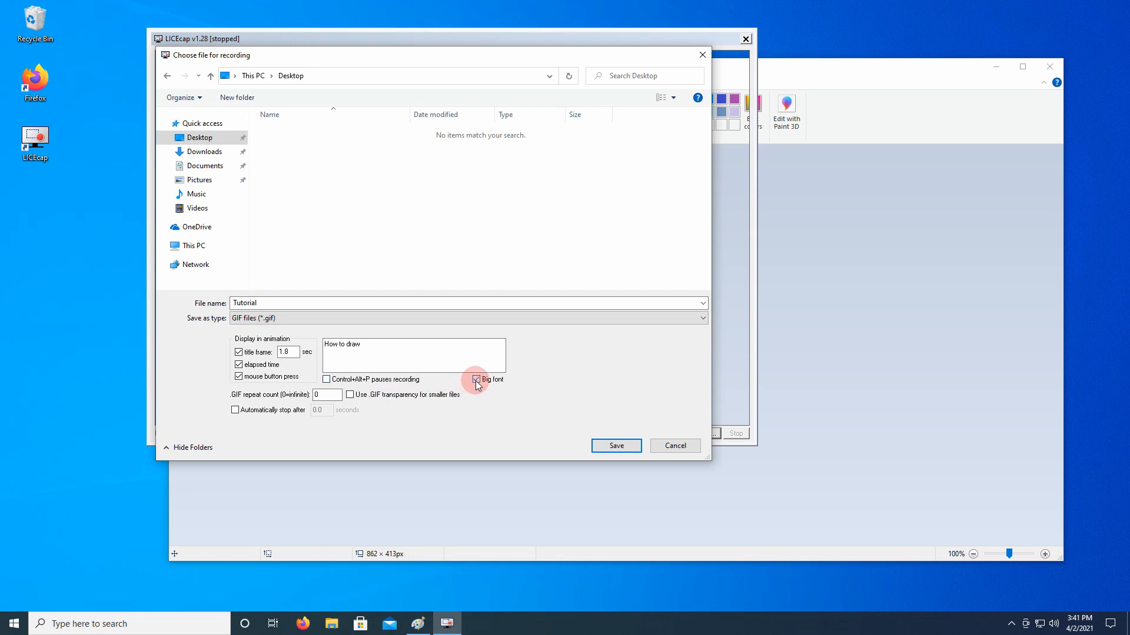
{"action": "left_click", "coordinate": [350, 397]}
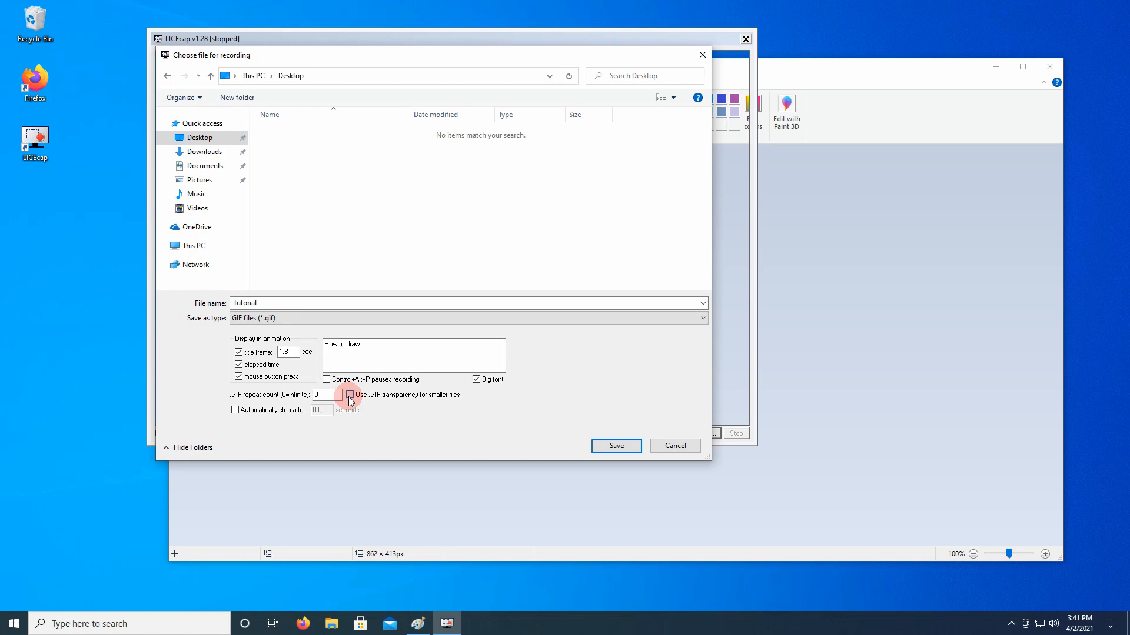
Set the recording to stop automatically after 5 seconds and save the settings to start recording
{"action": "left_click", "coordinate": [236, 411]}
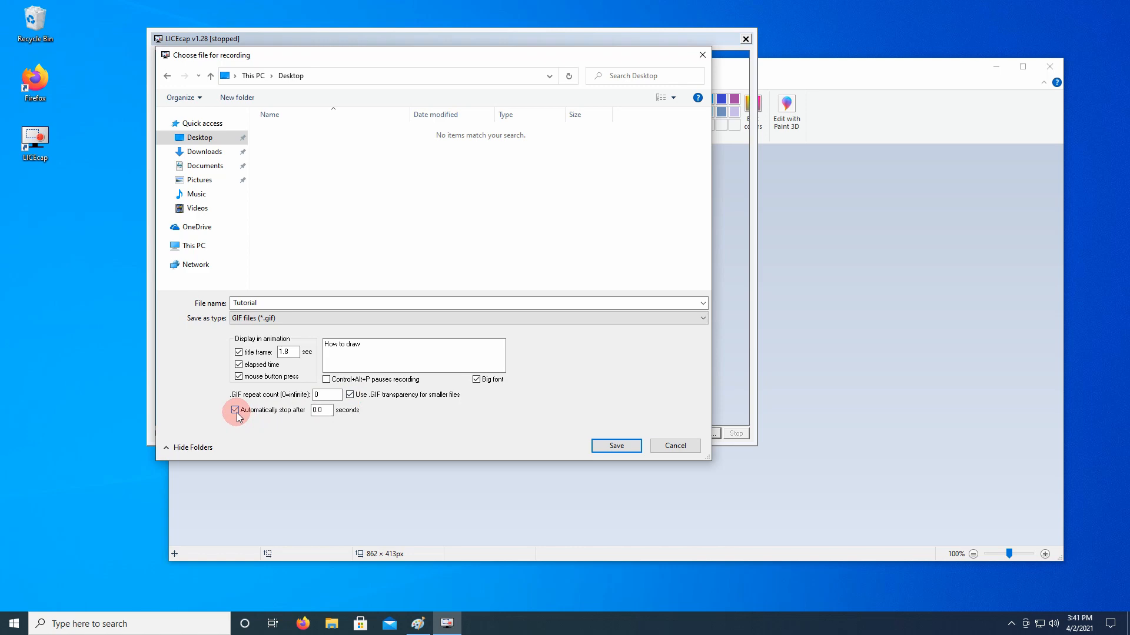
{"action": "left_click", "coordinate": [321, 411]}
{"action": "double_click", "coordinate": [321, 411]}
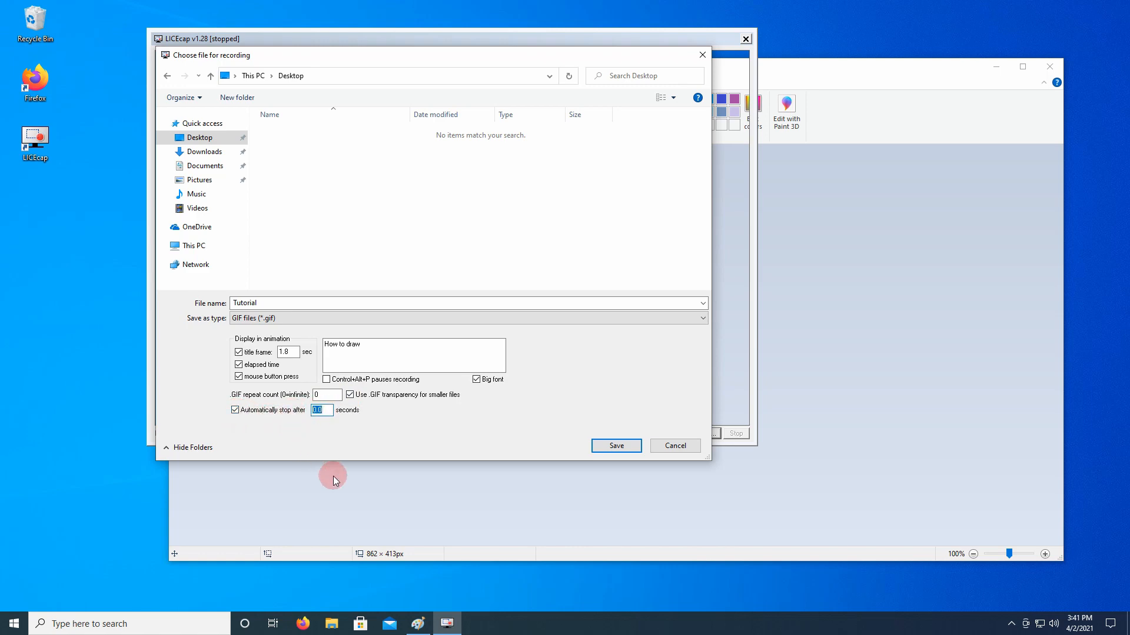
{"action": "type", "text": "5"}
{"action": "left_click", "coordinate": [616, 449]}
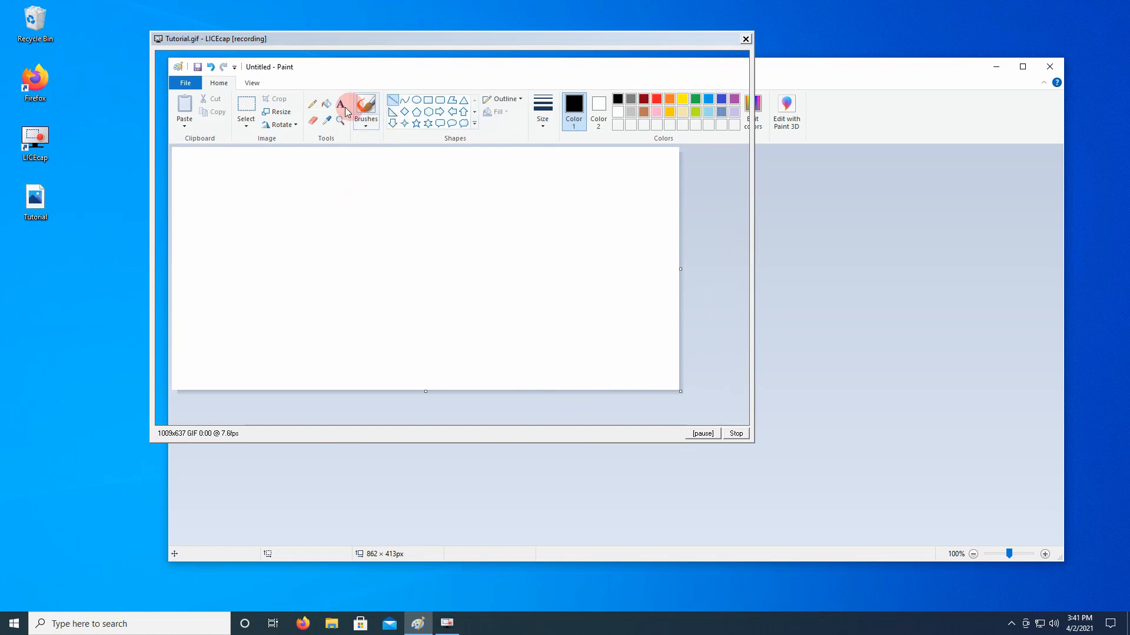
Draw a freehand smiley face on the Paint canvas with the Pencil, with two eyes, a nose line, a curved mouth and a round head outline
{"action": "left_click", "coordinate": [312, 104]}
{"action": "left_click_drag", "start_coordinate": [286, 210], "coordinate": [294, 205]}
{"action": "left_click_drag", "start_coordinate": [400, 198], "coordinate": [364, 265]}
{"action": "left_click_drag", "start_coordinate": [298, 243], "coordinate": [405, 259]}
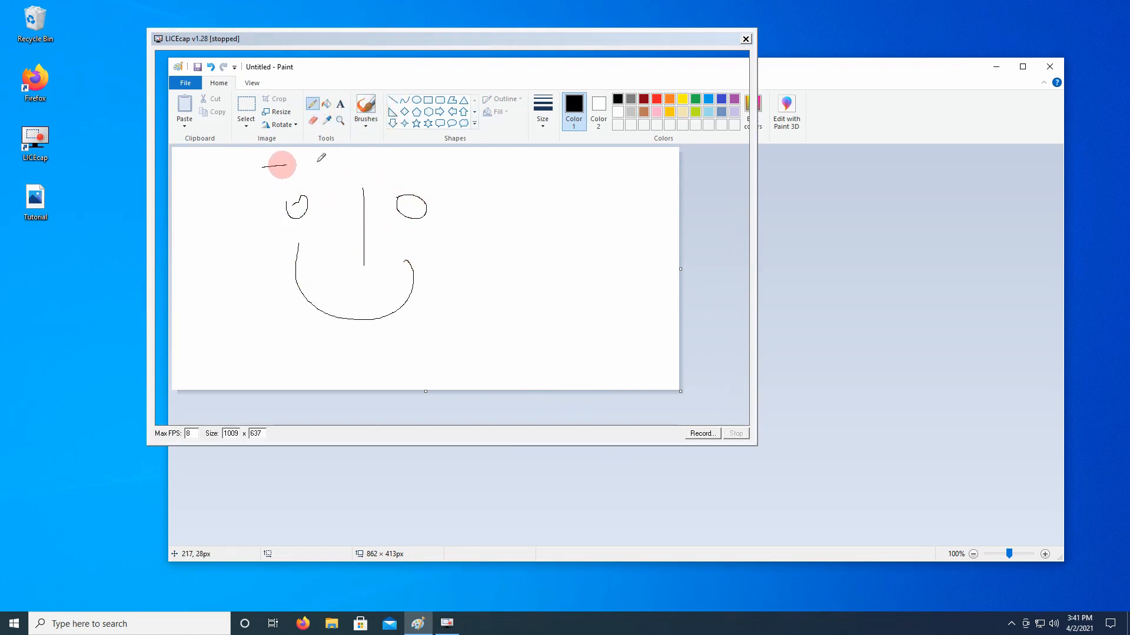
{"action": "mouse_move", "coordinate": [277, 164]}
{"action": "left_mouse_down"}
{"action": "mouse_move", "coordinate": [383, 340]}
{"action": "mouse_move", "coordinate": [272, 189]}
{"action": "left_mouse_up"}
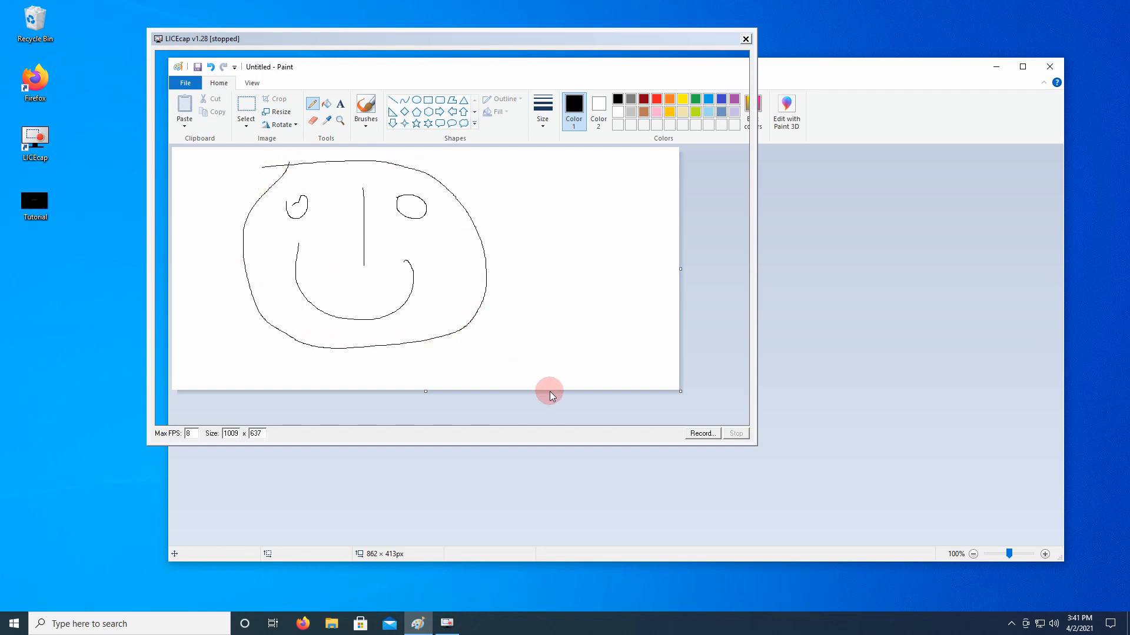
Close LICEcap and Paint, discarding the unsaved drawing
{"action": "left_click", "coordinate": [745, 39]}
{"action": "left_click", "coordinate": [1047, 70]}
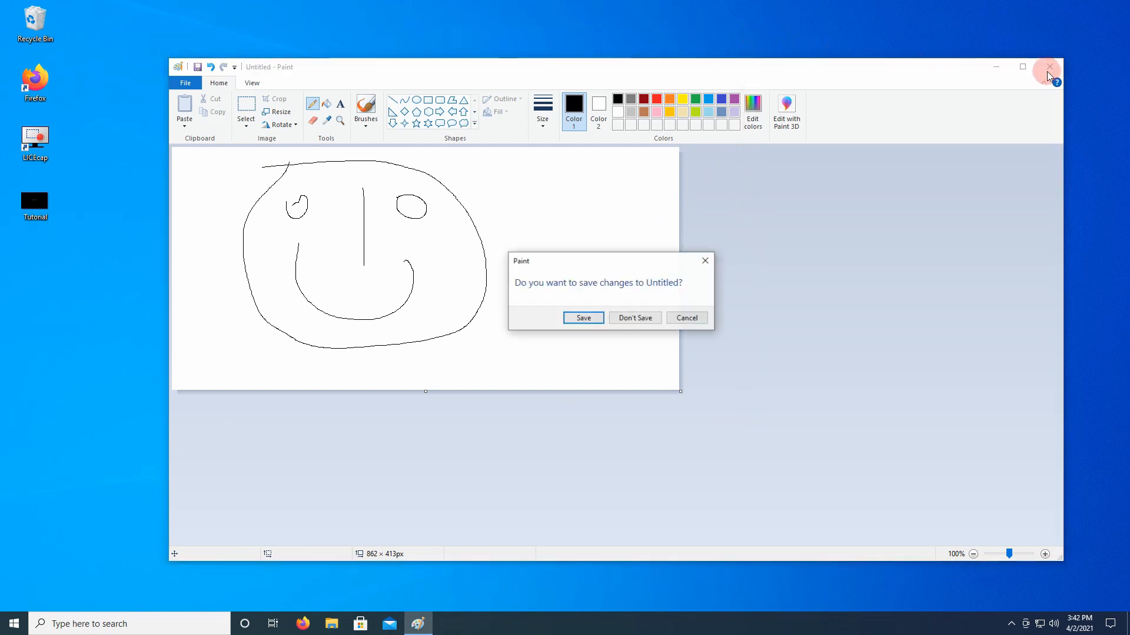
{"action": "left_click", "coordinate": [635, 318]}
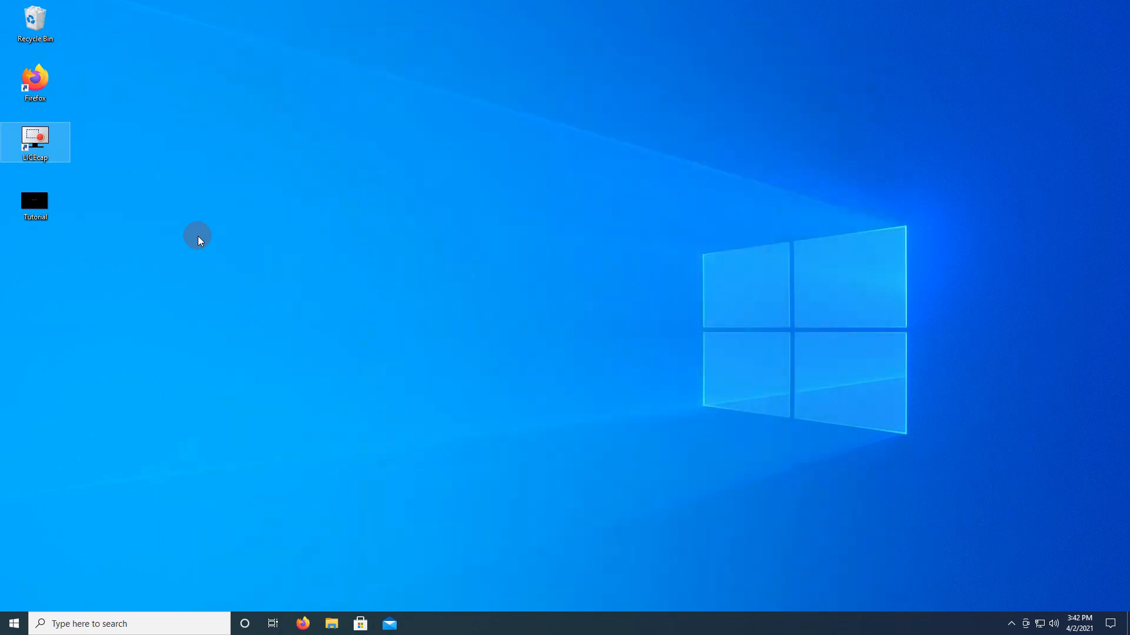
Open the Tutorial GIF from the desktop to watch the recording, and close the viewer
{"action": "double_click", "coordinate": [43, 205]}
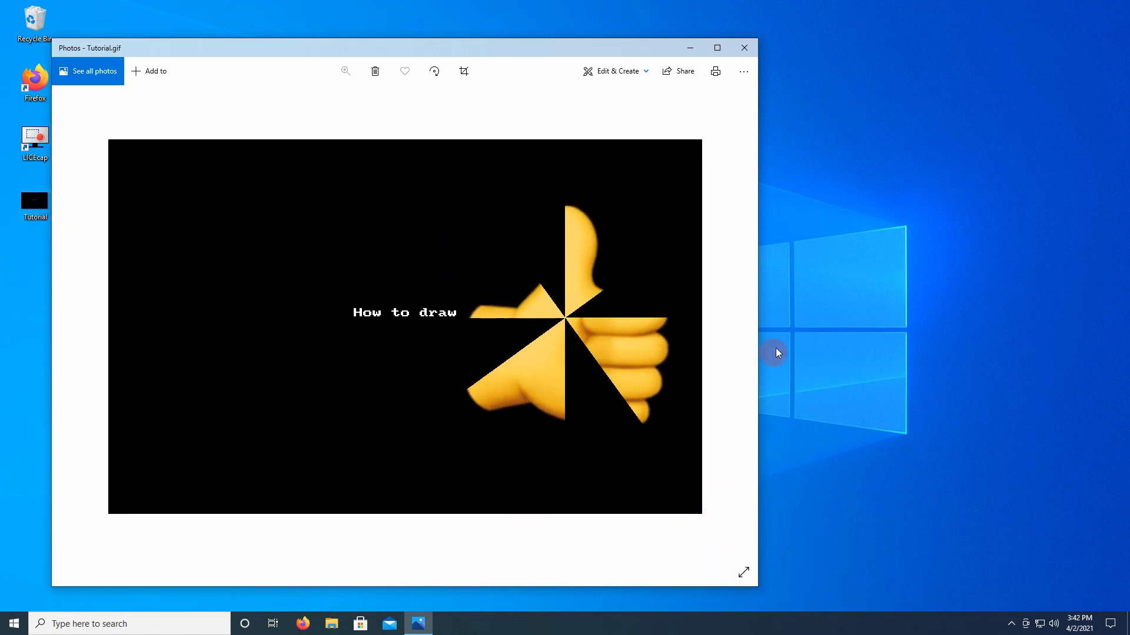
{"action": "left_click", "coordinate": [744, 50]}
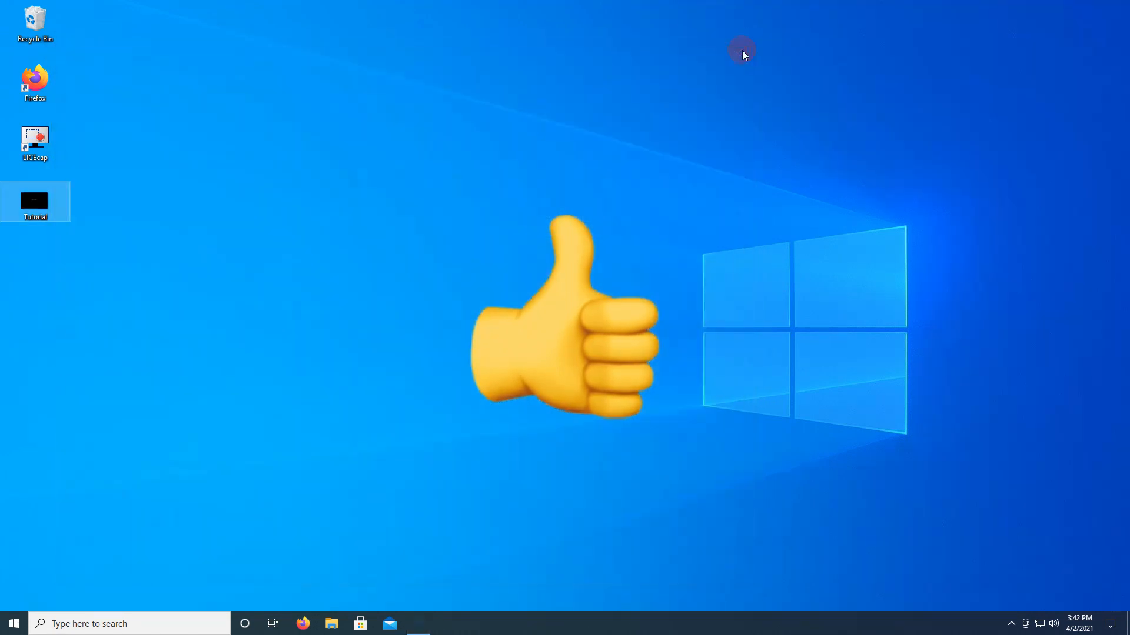